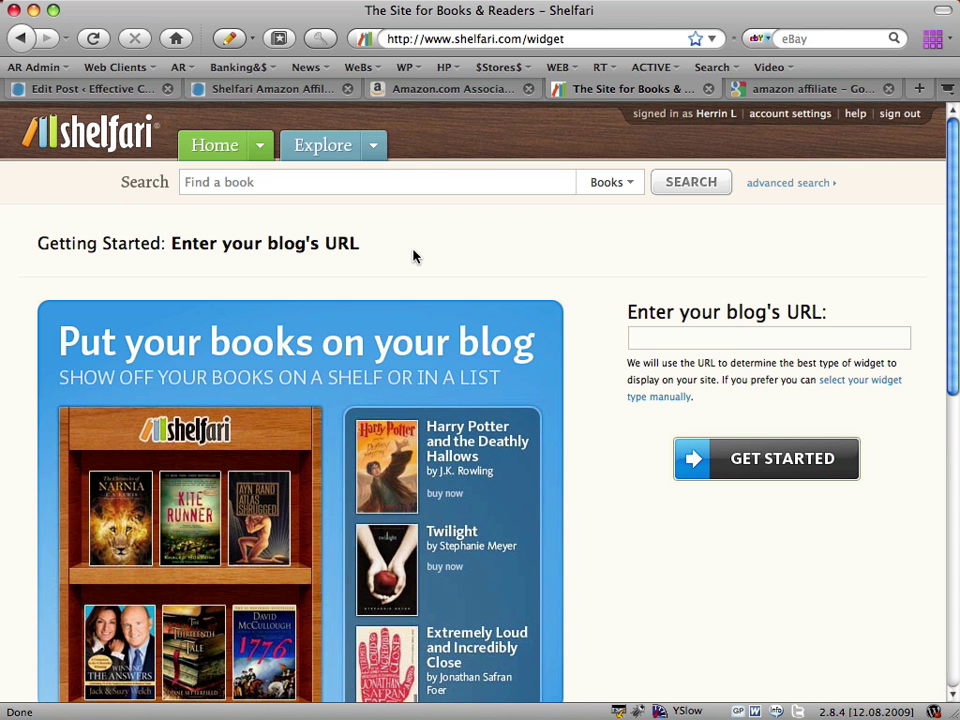
Step: Switch to the Effective Classy Websites article on building a Shelfari bookshelf with Amazon commissions
scroll(413, 257, "down", 1)
scroll(413, 257, "up", 1)
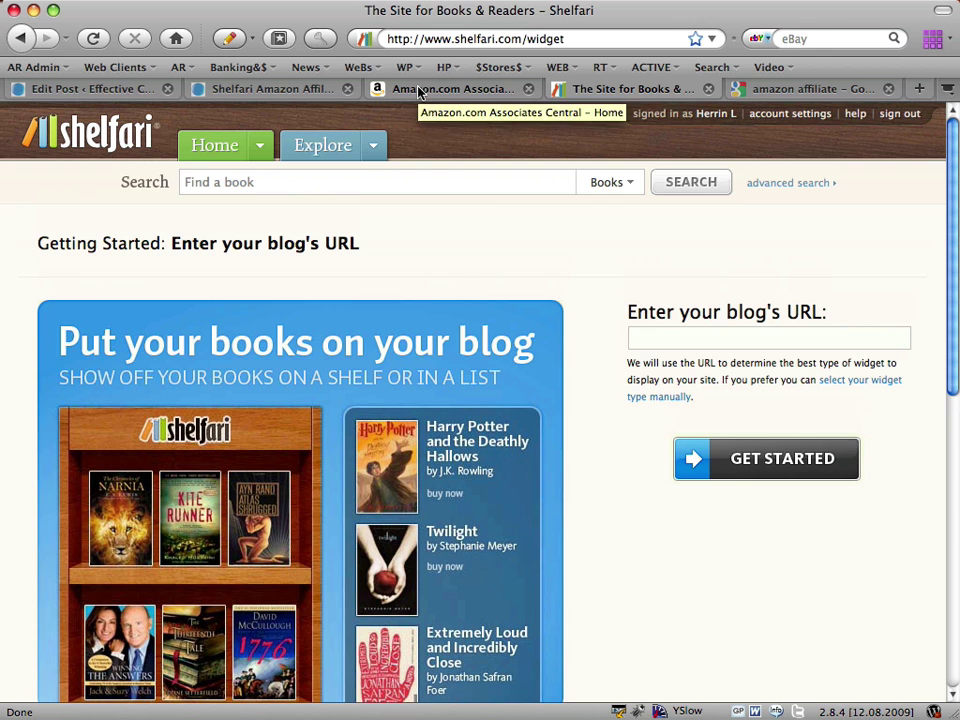
left_click(289, 90)
scroll(317, 560, "up", 7)
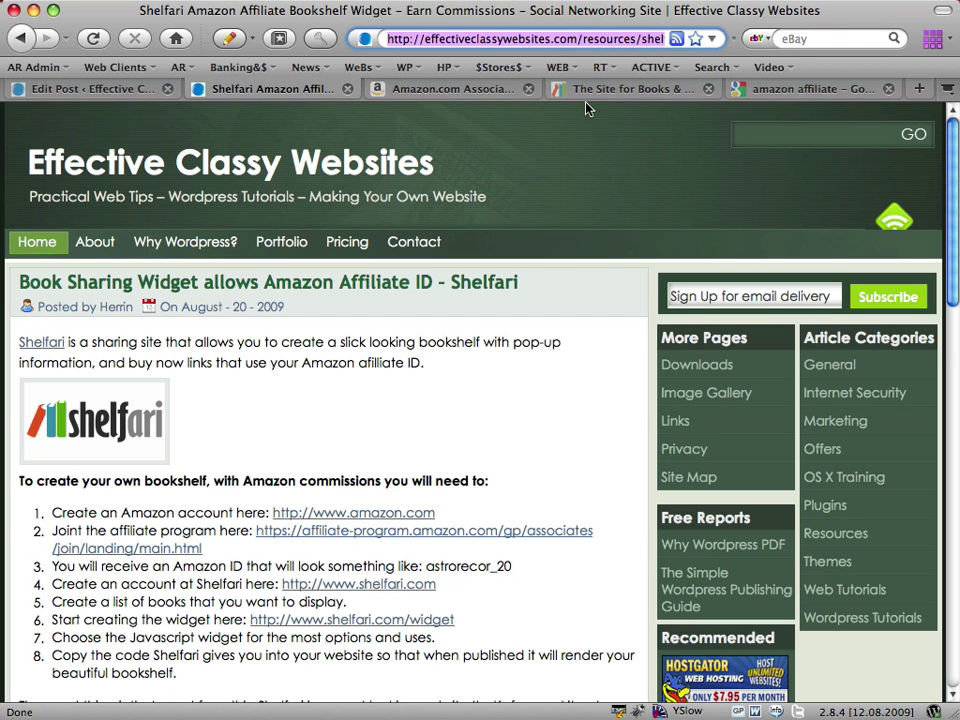
Step: Return to the 'amazon affiliate' Google results, then open and reload the Amazon Associates Central home page
left_click(792, 90)
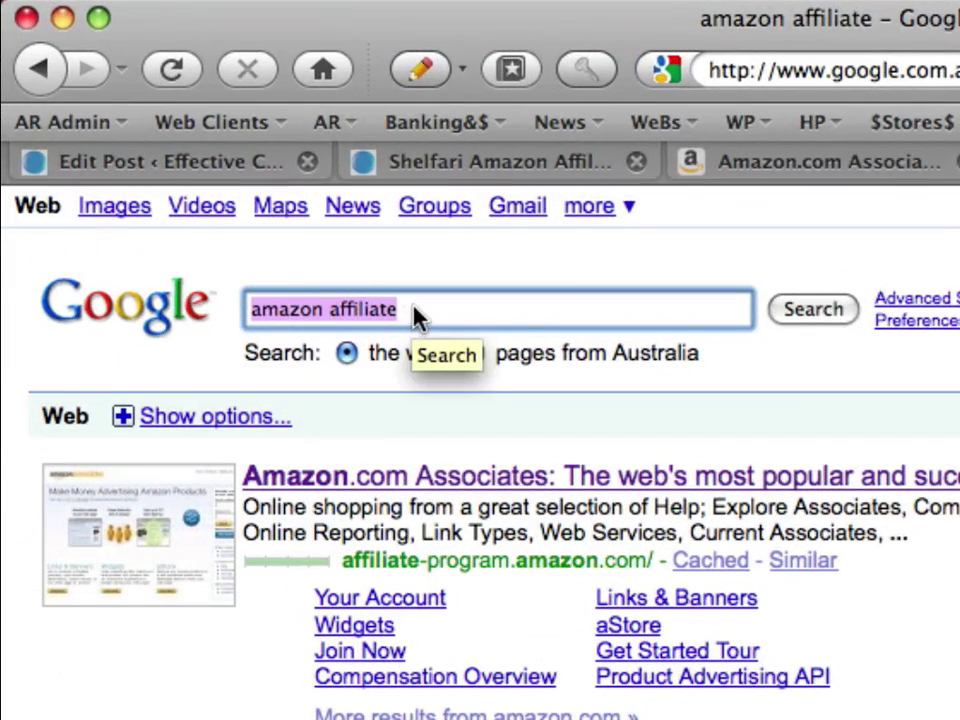
left_click(418, 312)
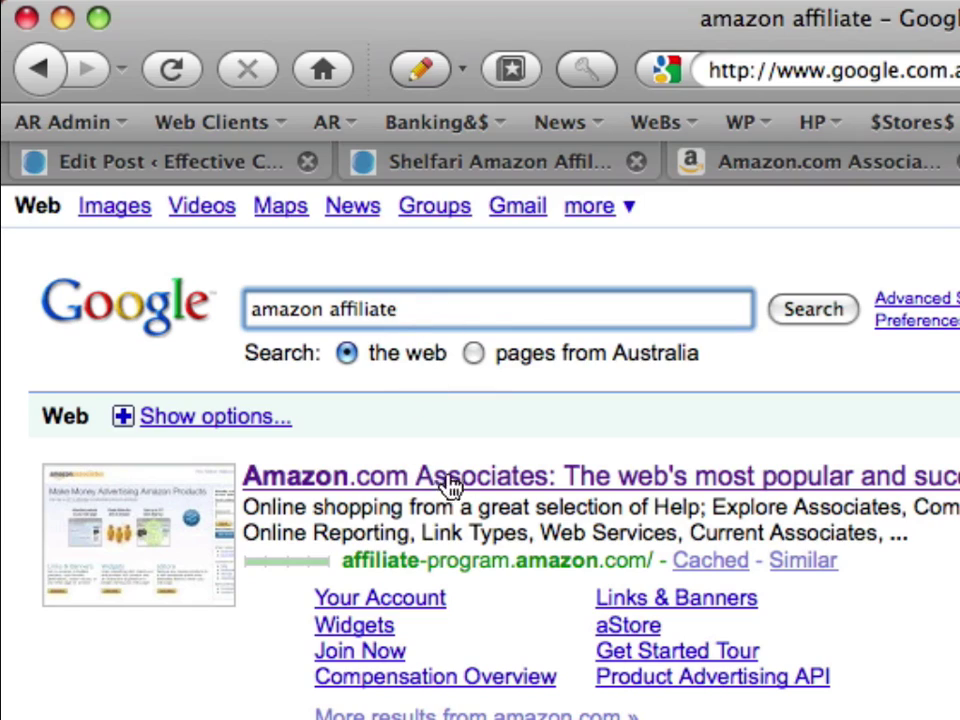
left_click(820, 163)
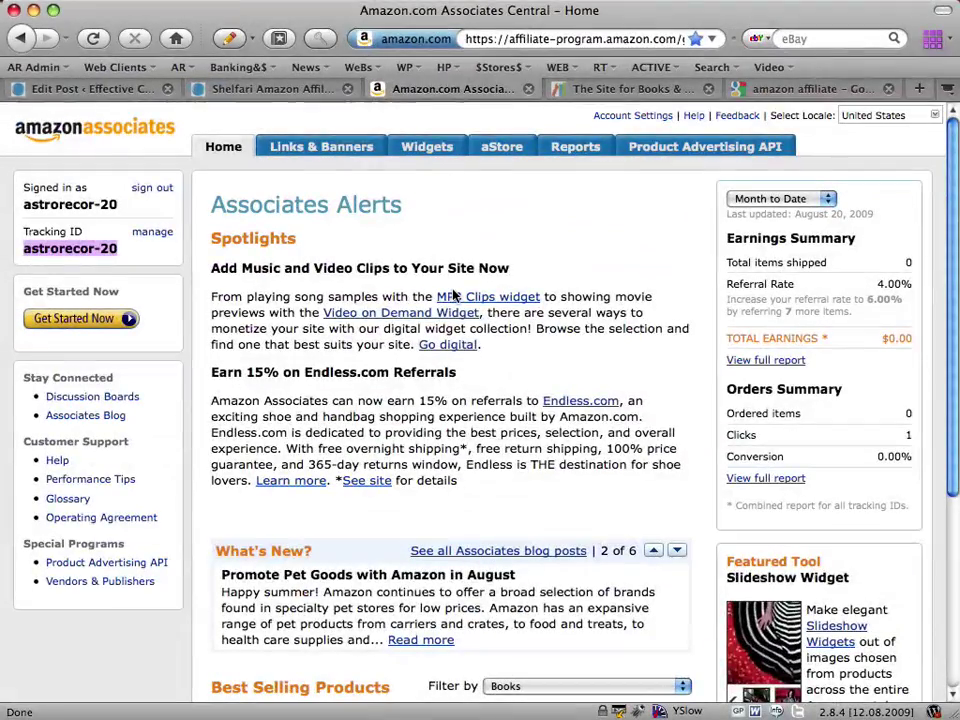
key("super+r")
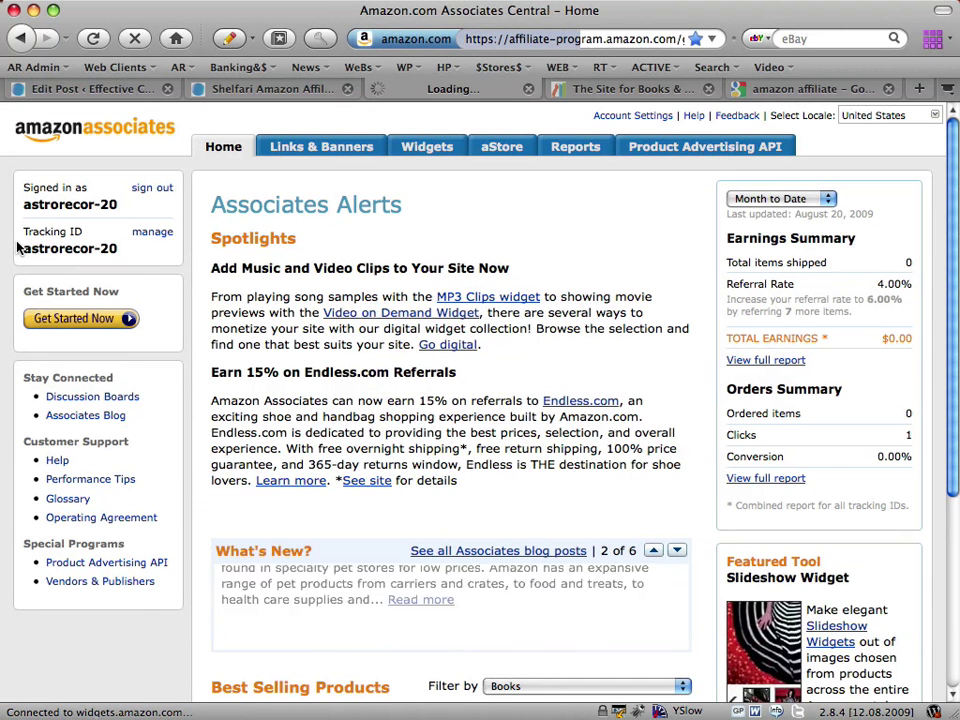
Step: Select the account's tracking ID and return to the Shelfari widget article
left_click_drag(20, 248, 148, 260)
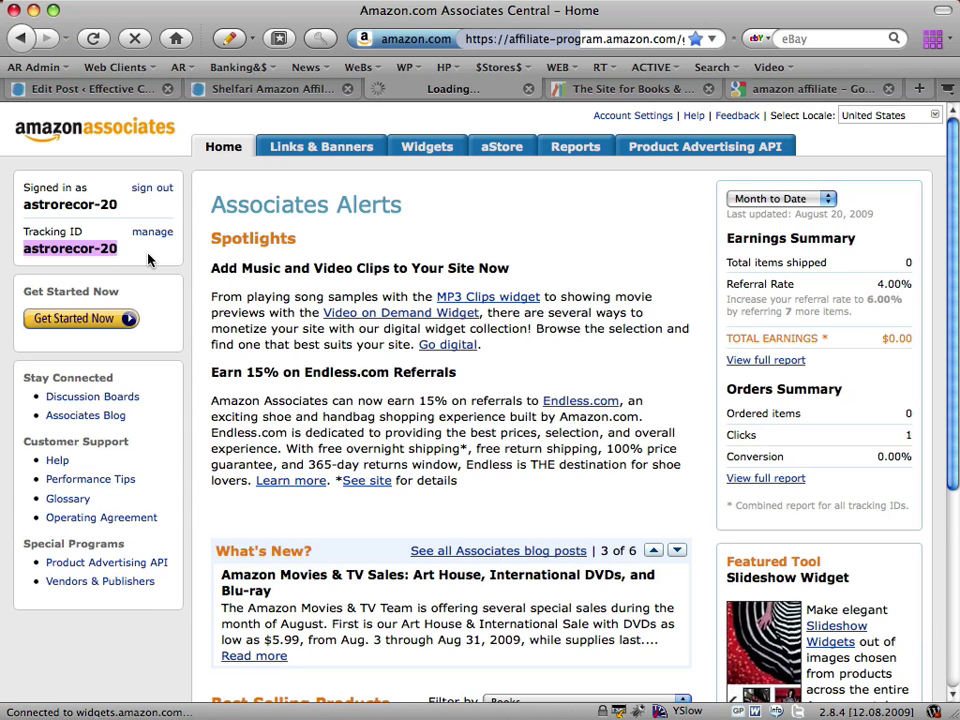
left_click(305, 92)
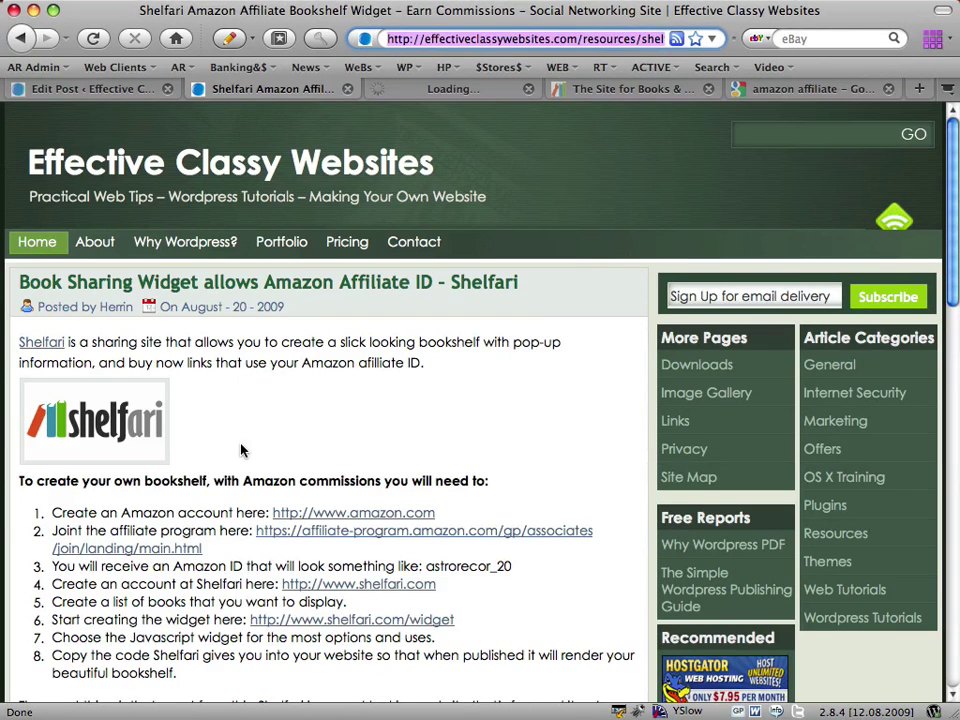
Step: Compare the article's steps with Shelfari's widget page, then select the shelfari.com/widget address
scroll(241, 450, "down", 3)
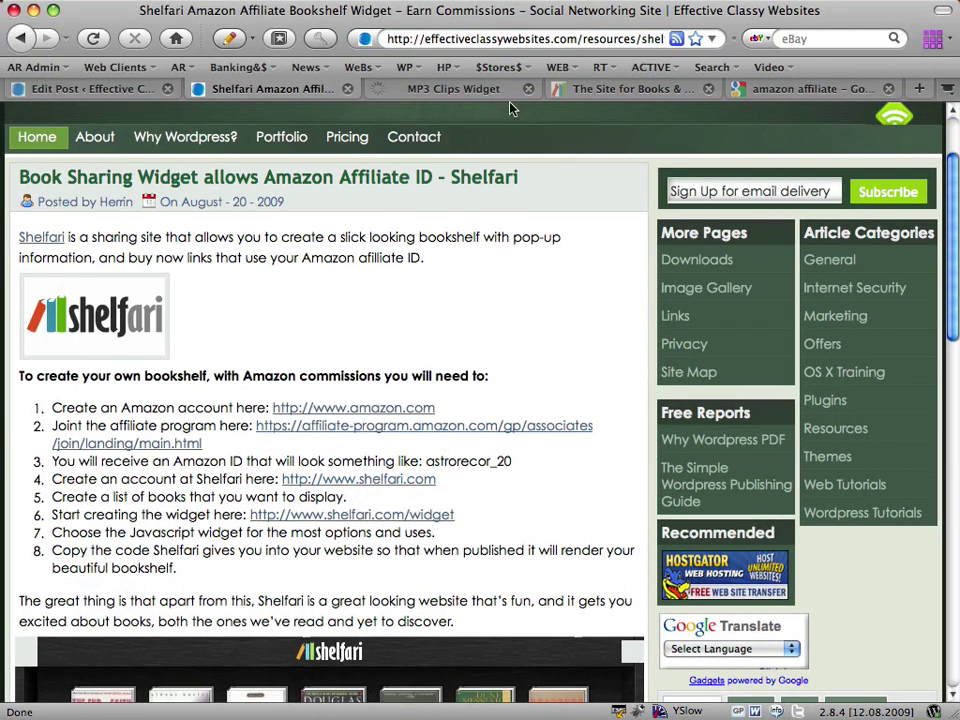
left_click(622, 92)
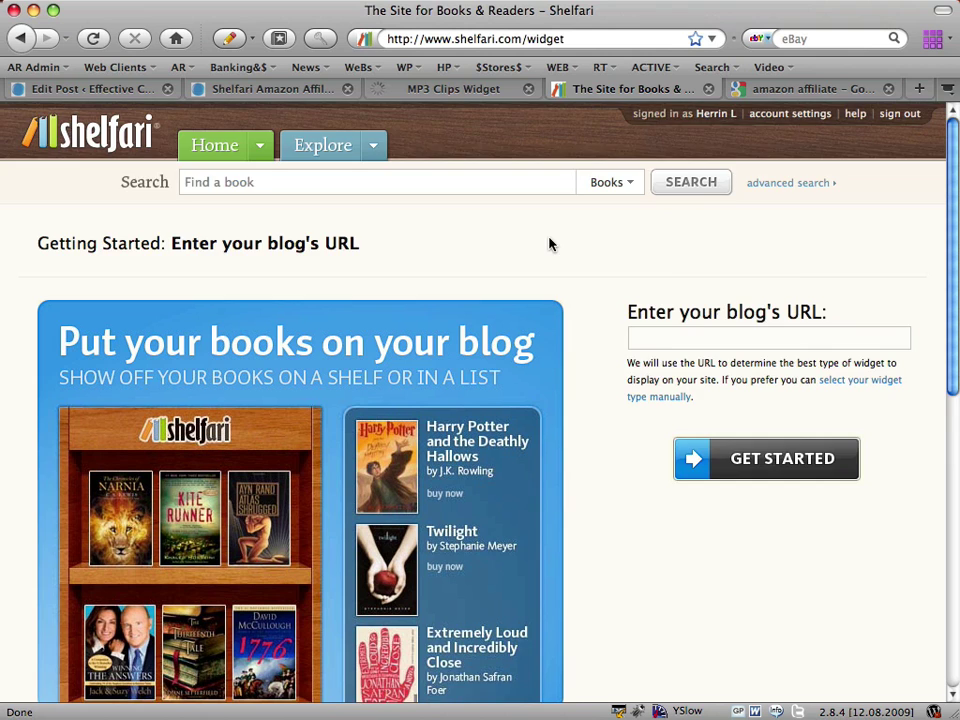
scroll(551, 244, "down", 3)
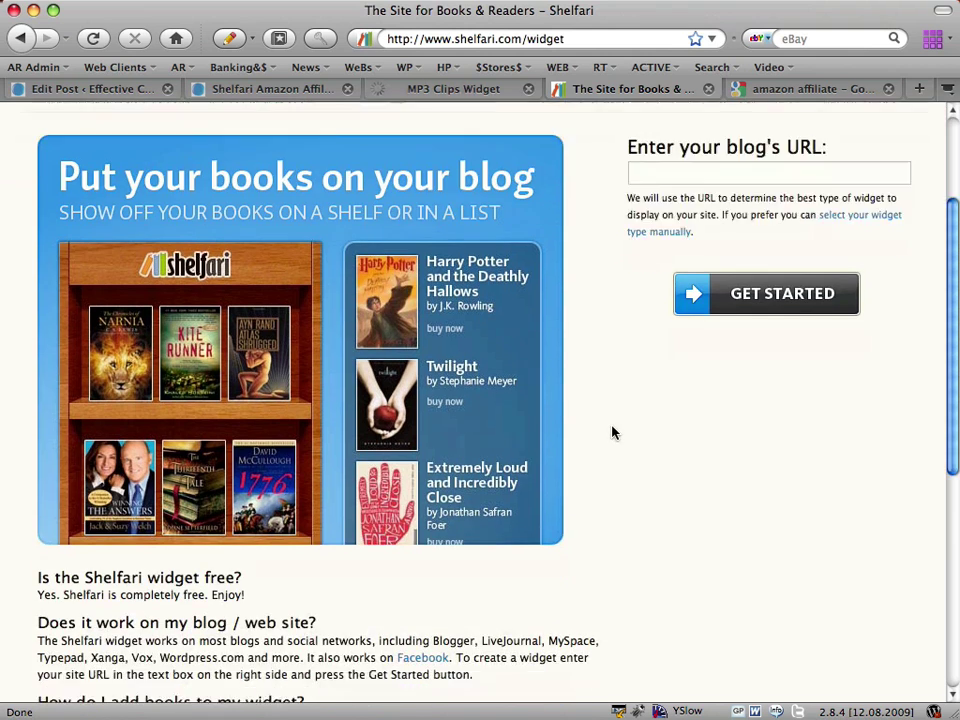
scroll(613, 433, "up", 4)
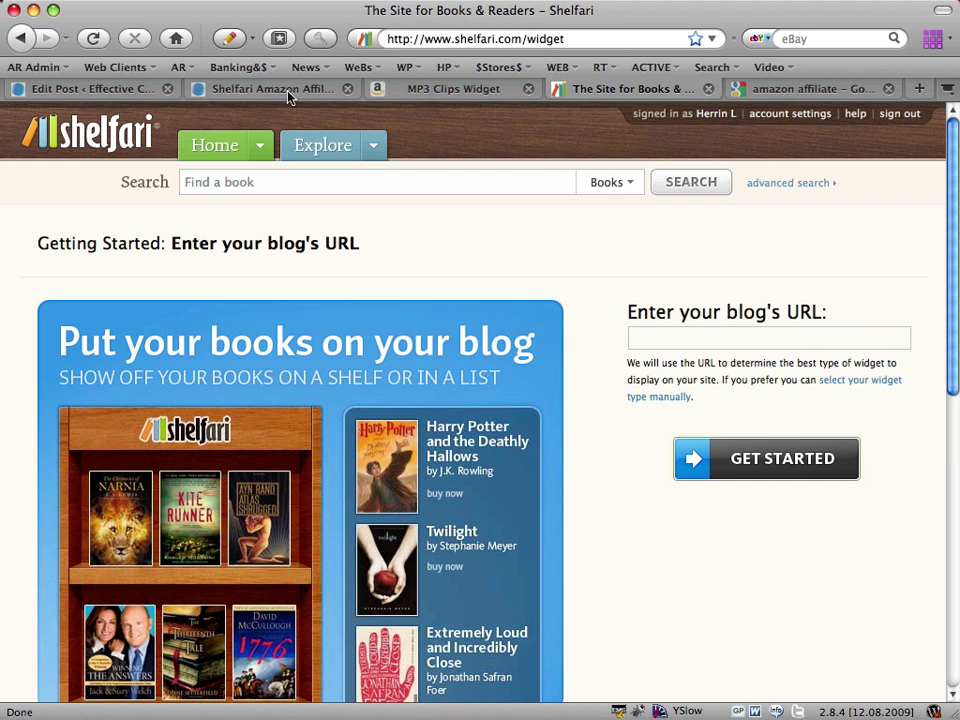
left_click(288, 92)
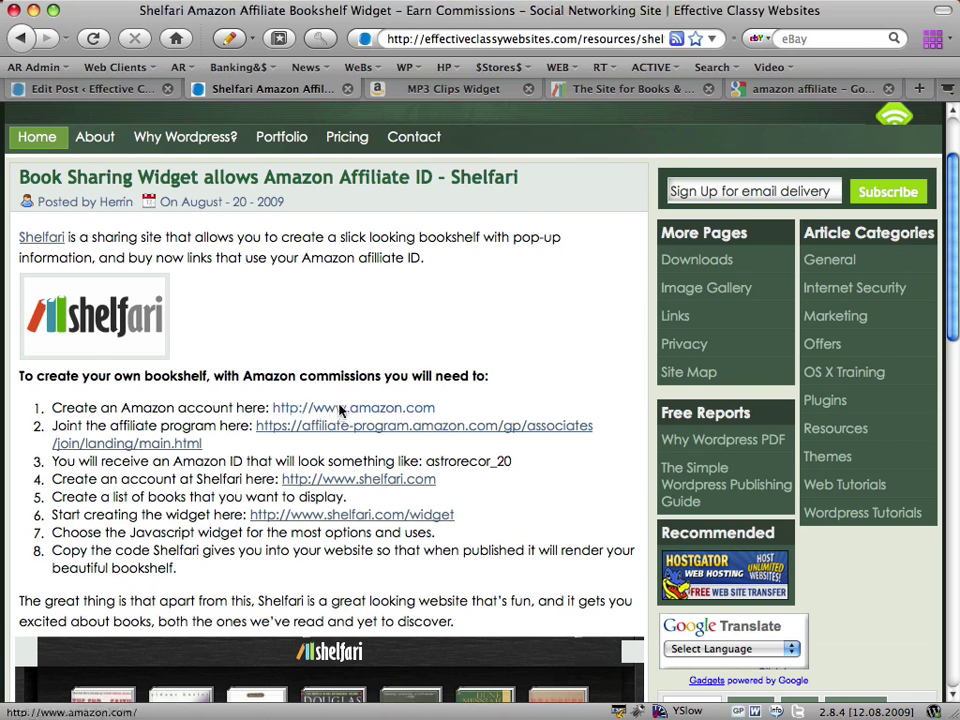
scroll(491, 379, "down", 2)
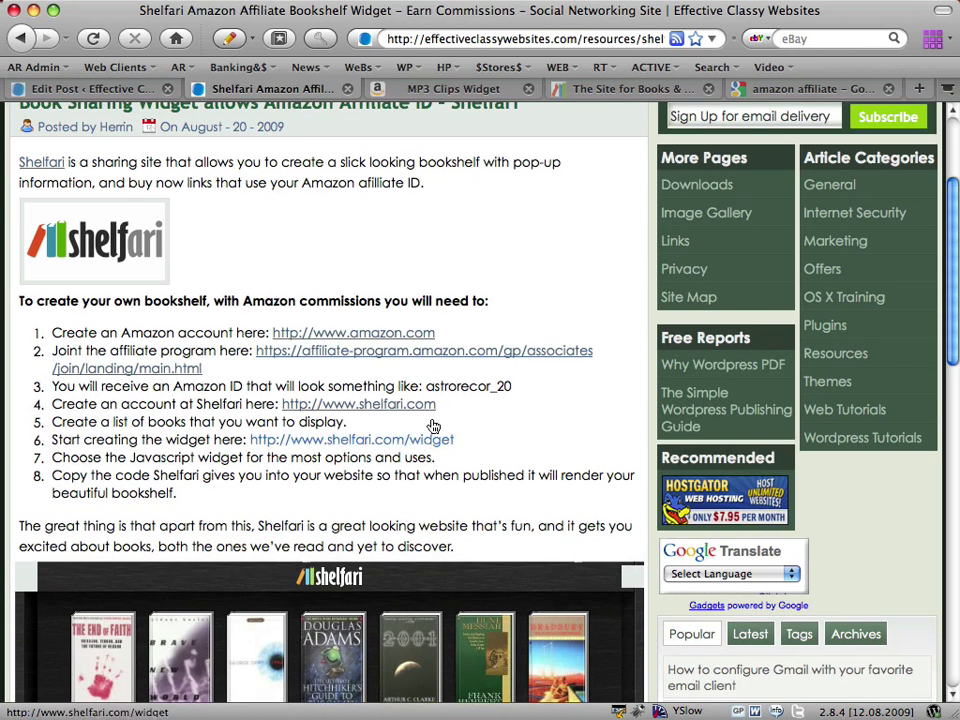
left_click(606, 89)
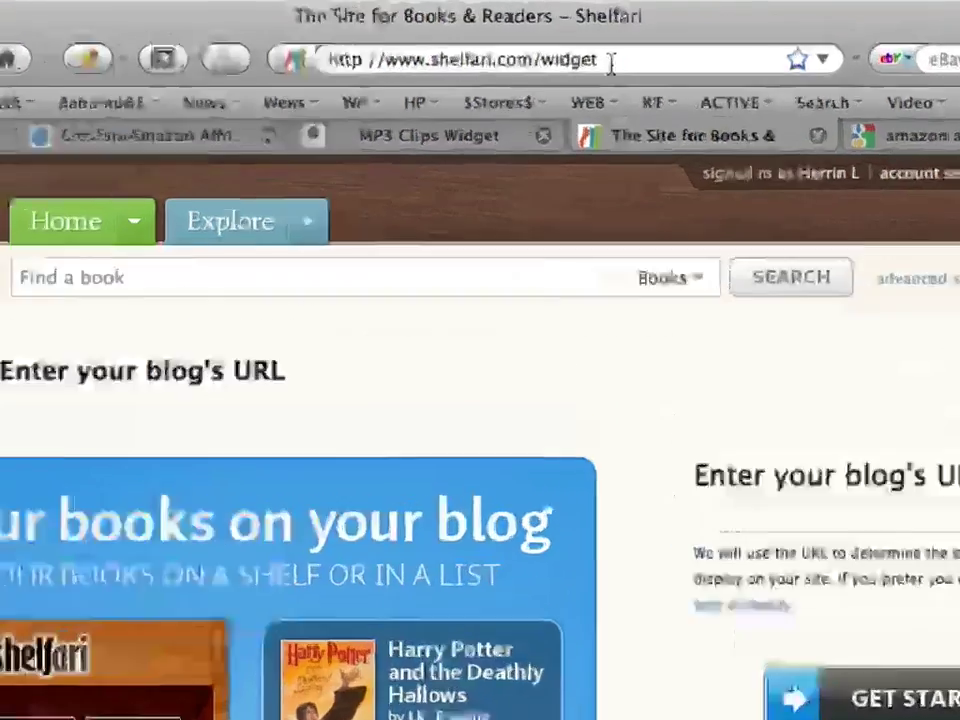
left_click_drag(610, 62, 299, 61)
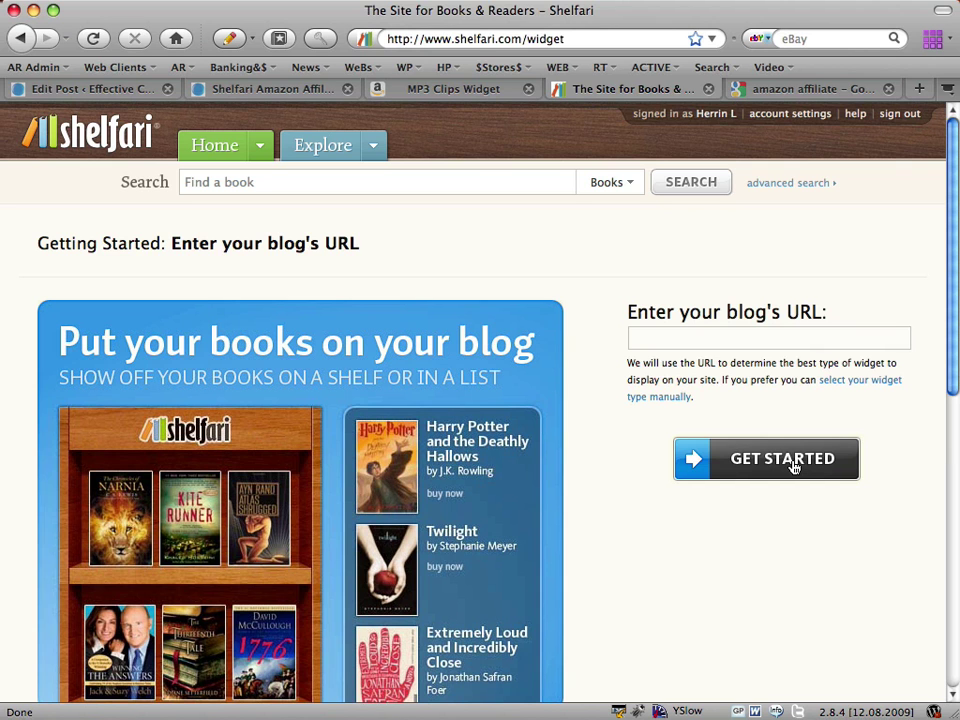
Step: Start a new widget and choose the JavaScript widget option for a website
left_click(793, 465)
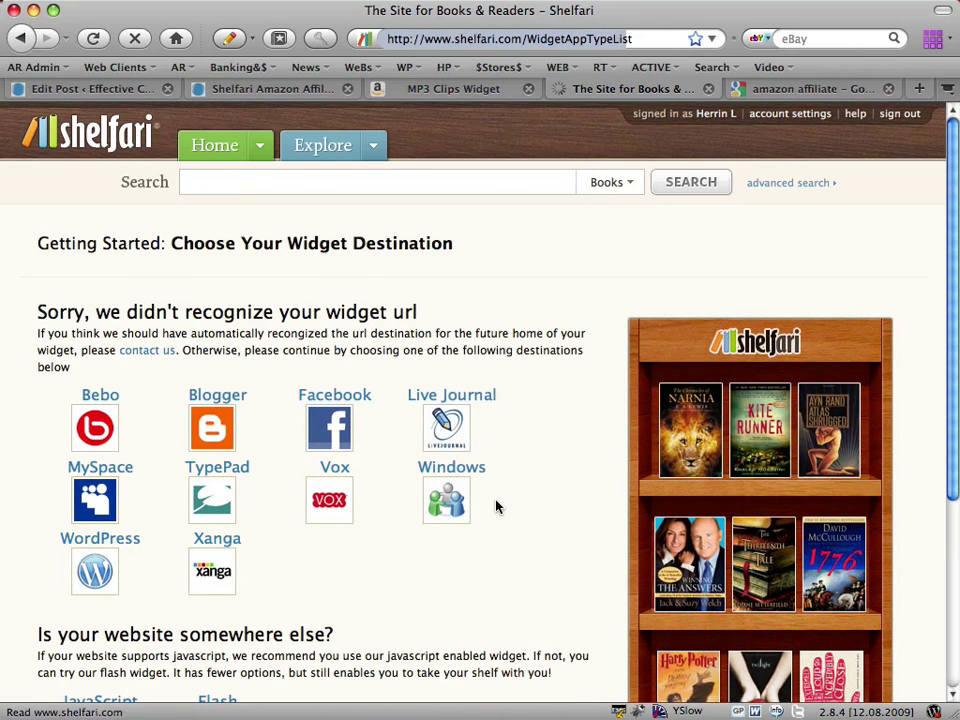
scroll(495, 506, "down", 1)
scroll(496, 495, "down", 1)
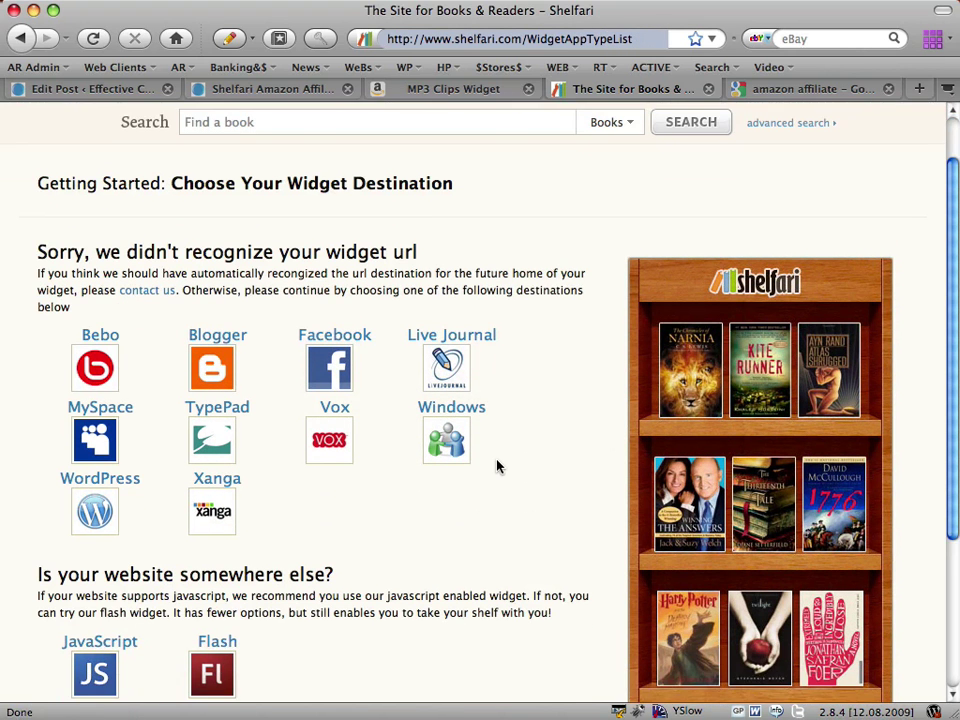
scroll(497, 466, "down", 2)
scroll(497, 466, "down", 3)
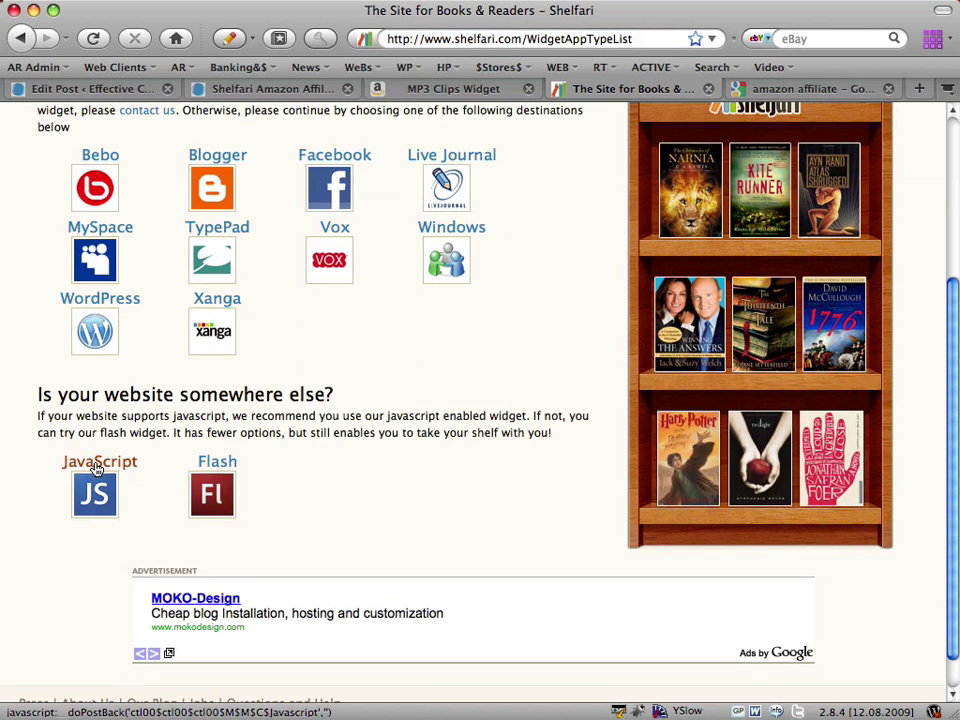
left_click(97, 467)
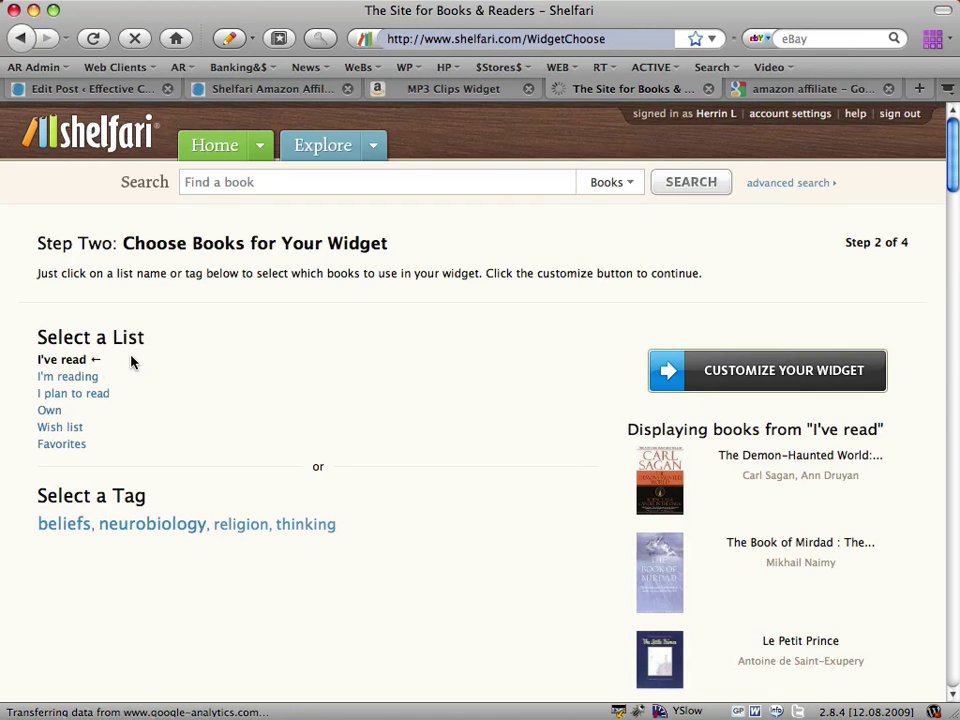
Step: Fill the widget with books from the 'I plan to read' list and continue to customizing it
left_click(70, 396)
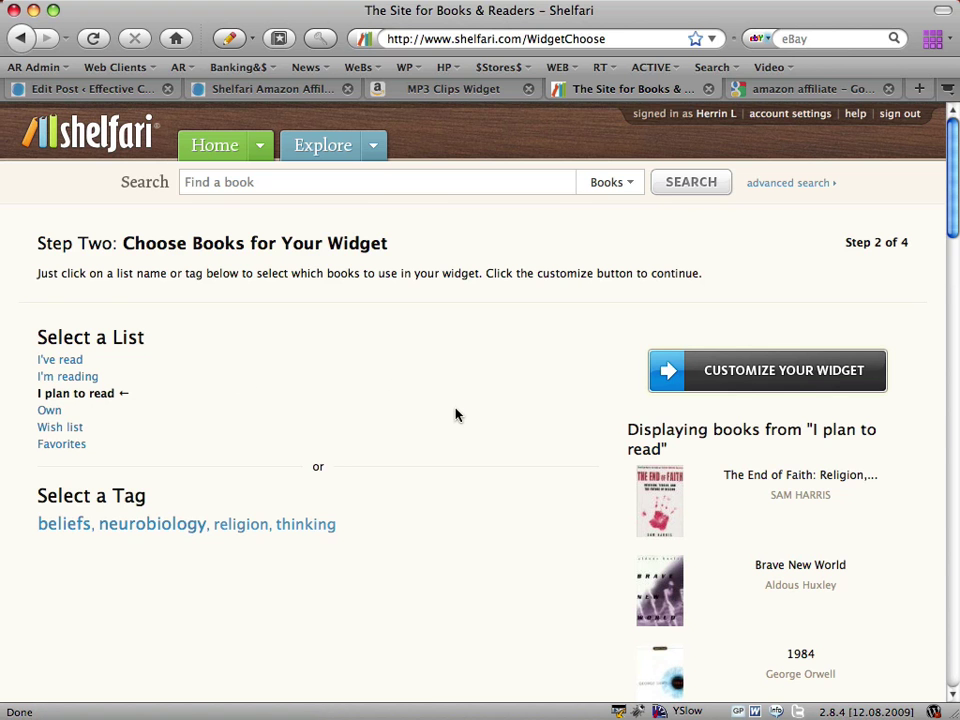
left_click(812, 385)
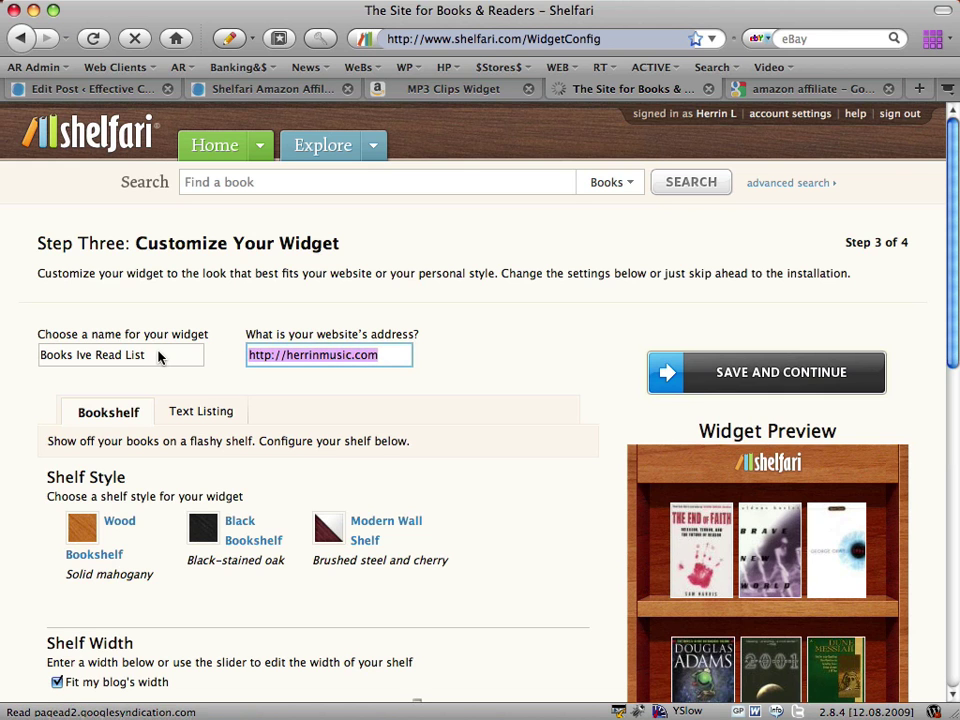
left_click(375, 358)
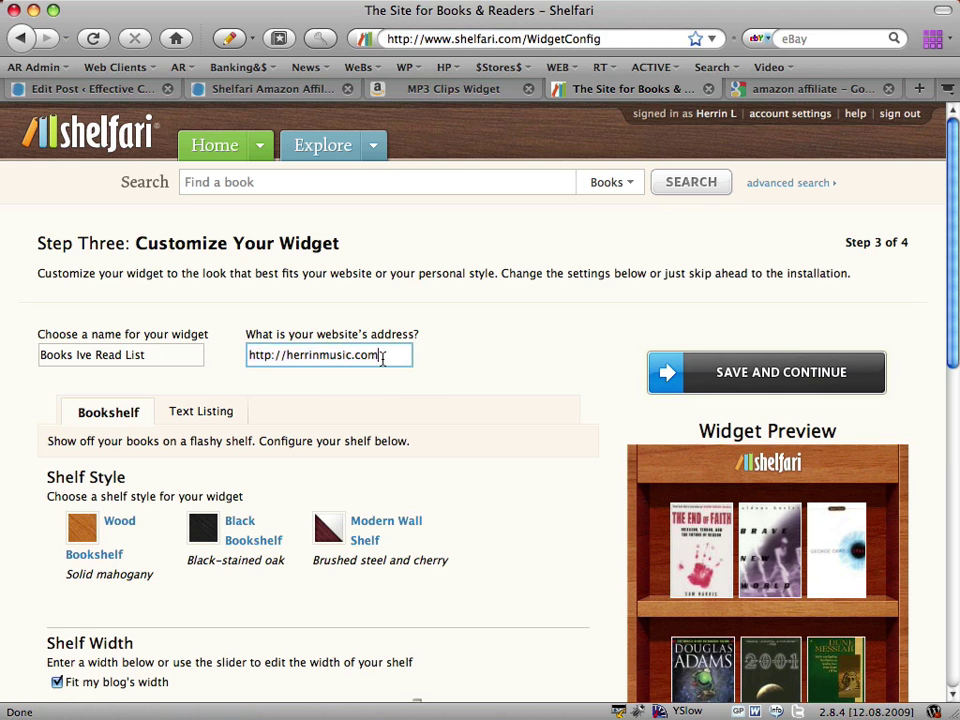
scroll(454, 362, "down", 1)
scroll(454, 362, "down", 2)
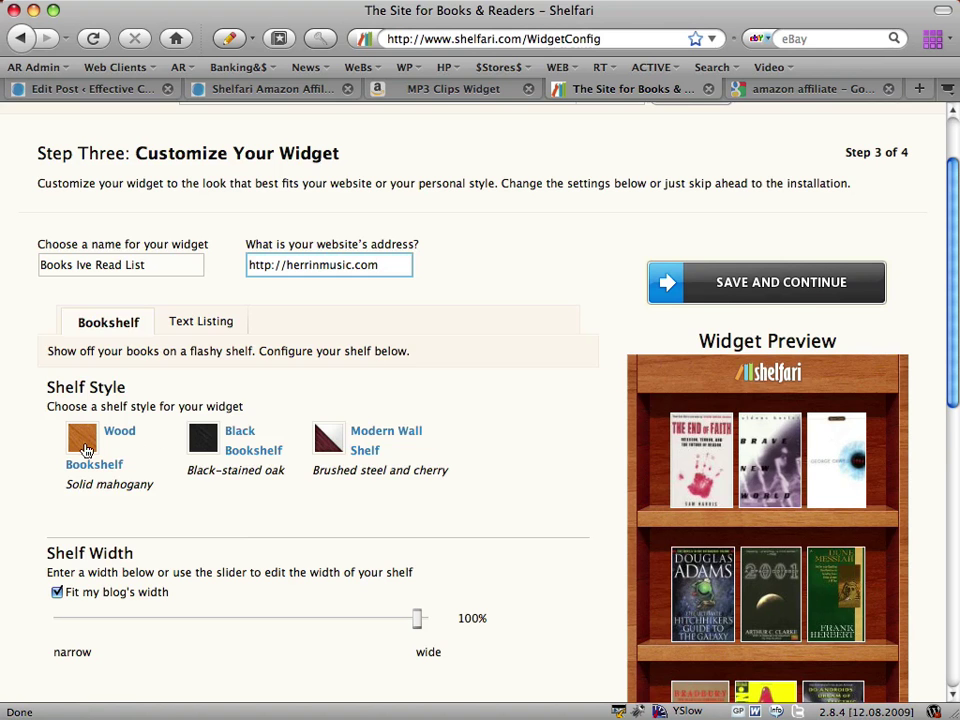
scroll(133, 438, "down", 3)
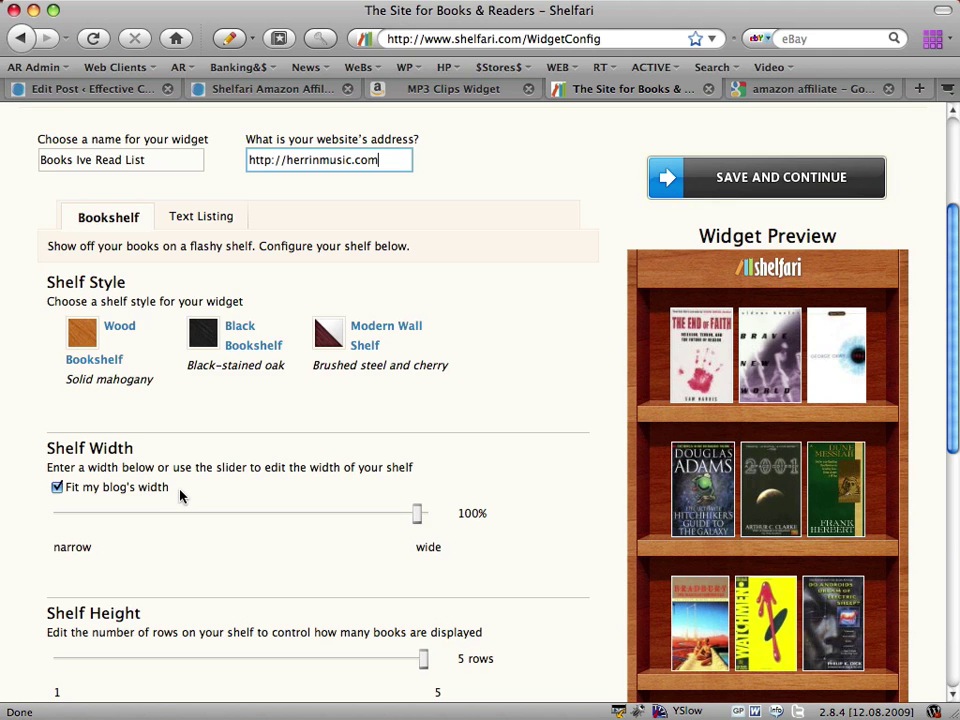
Step: Preview the text listing style, then return to the wooden bookshelf and set shelf height to 4 rows
left_click(199, 218)
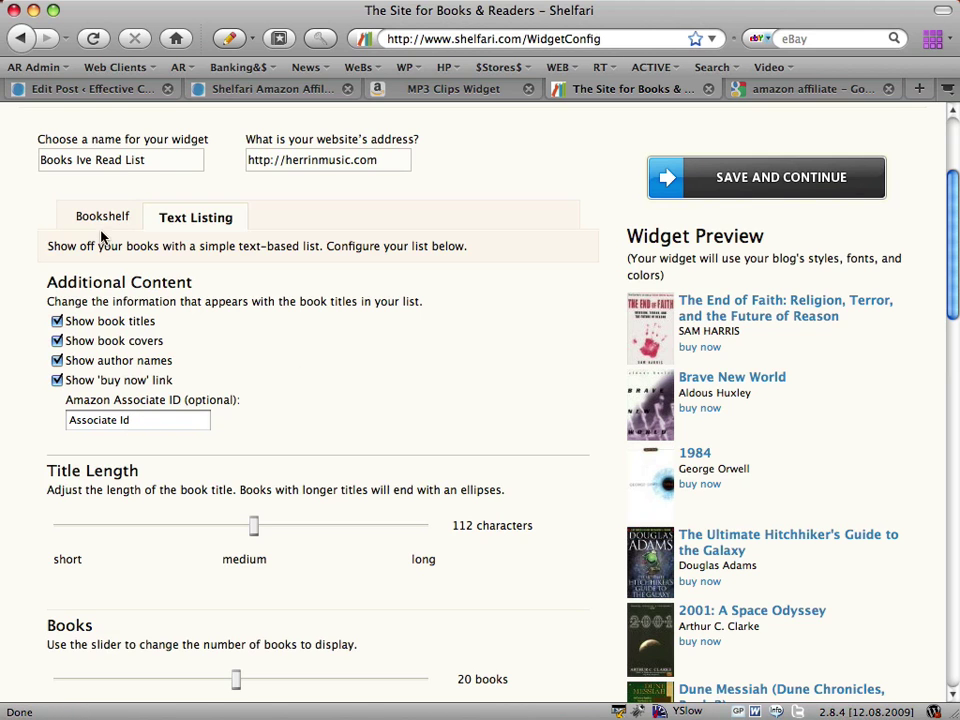
left_click(66, 419)
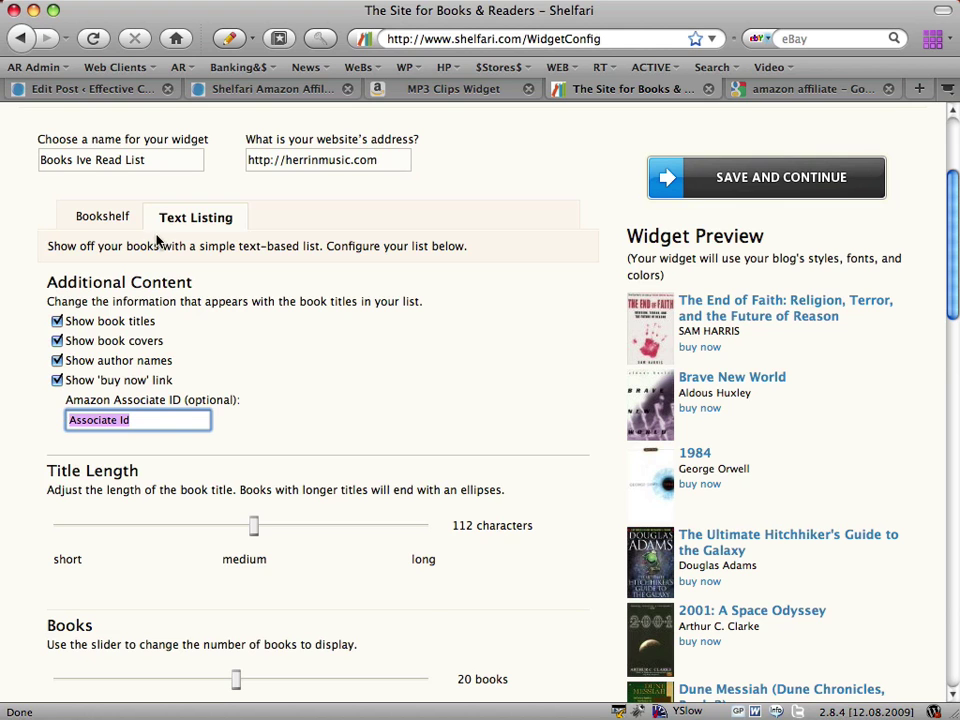
left_click(100, 220)
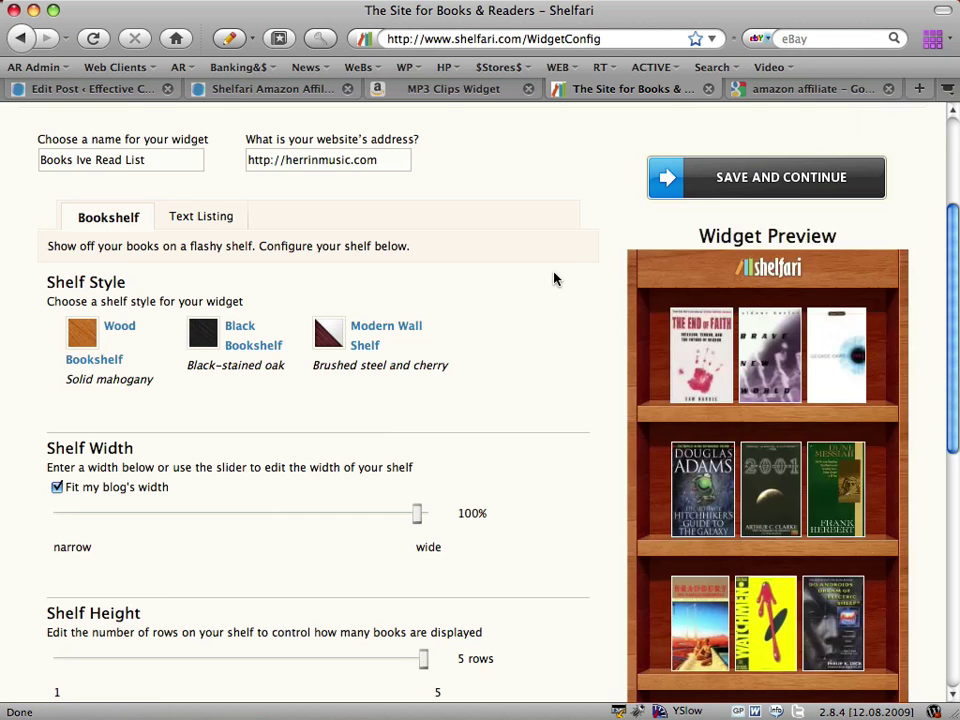
scroll(555, 279, "down", 1)
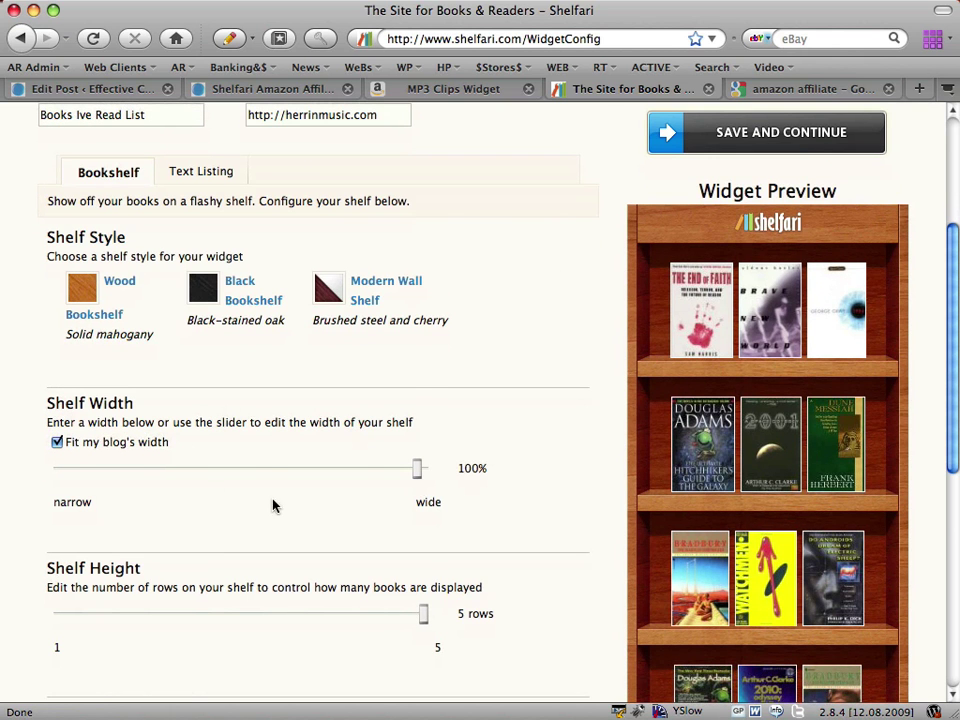
scroll(450, 600, "down", 3)
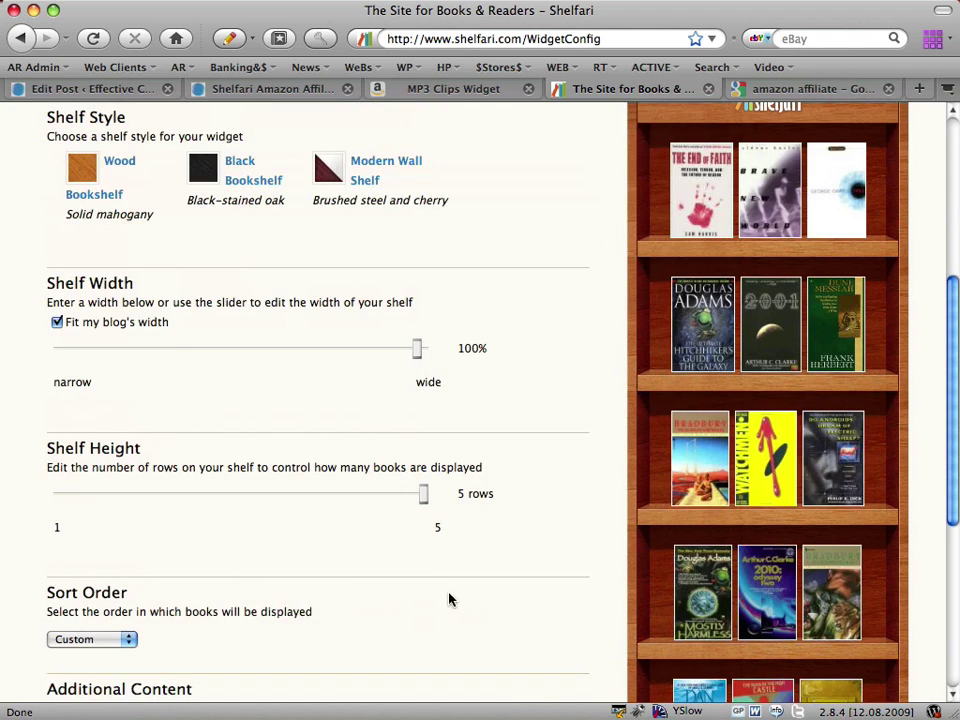
left_click(345, 497)
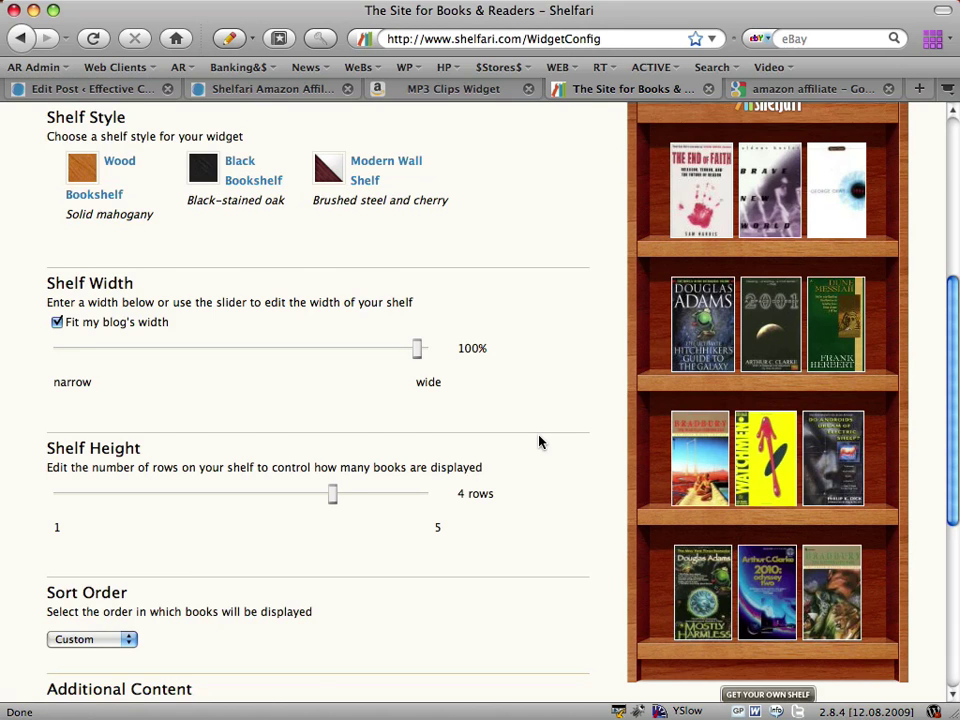
scroll(540, 441, "down", 1)
scroll(540, 441, "down", 2)
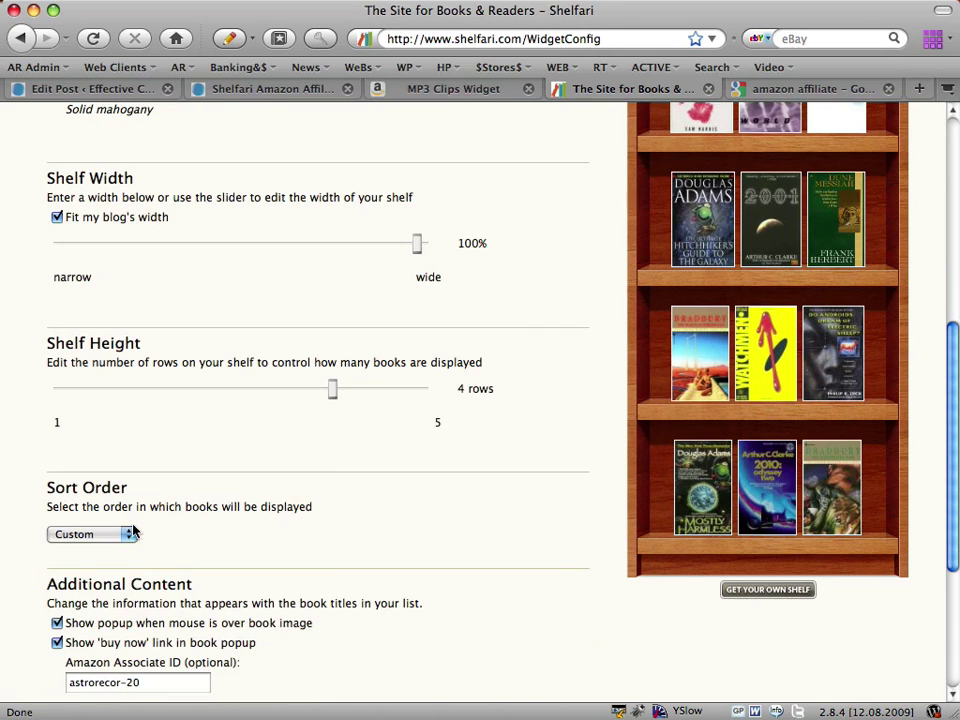
Step: Leave the sort order at Custom and select the Amazon Associate ID value
left_click(78, 535)
scroll(332, 531, "down", 1)
key("Down")
key("Down")
key("Escape")
scroll(780, 268, "down", 5)
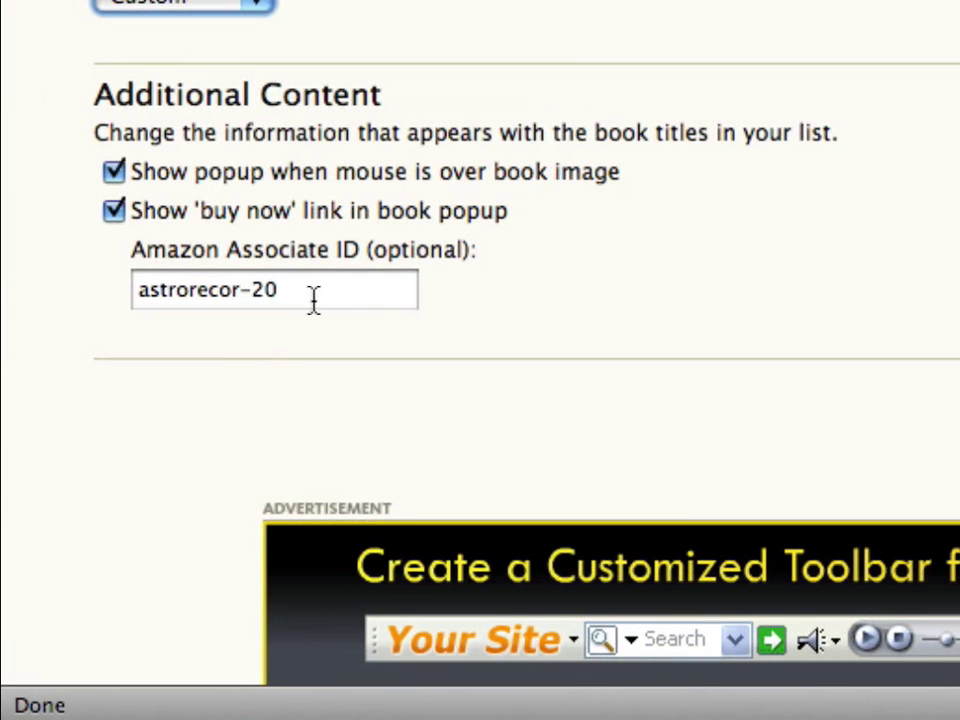
key("Tab")
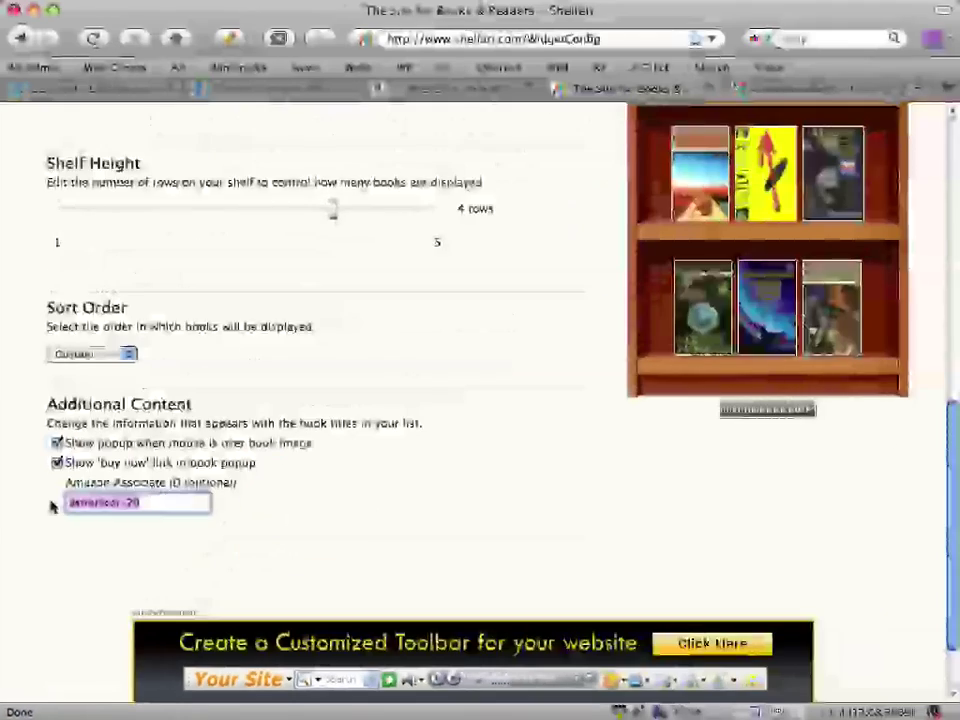
scroll(720, 325, "up", 8)
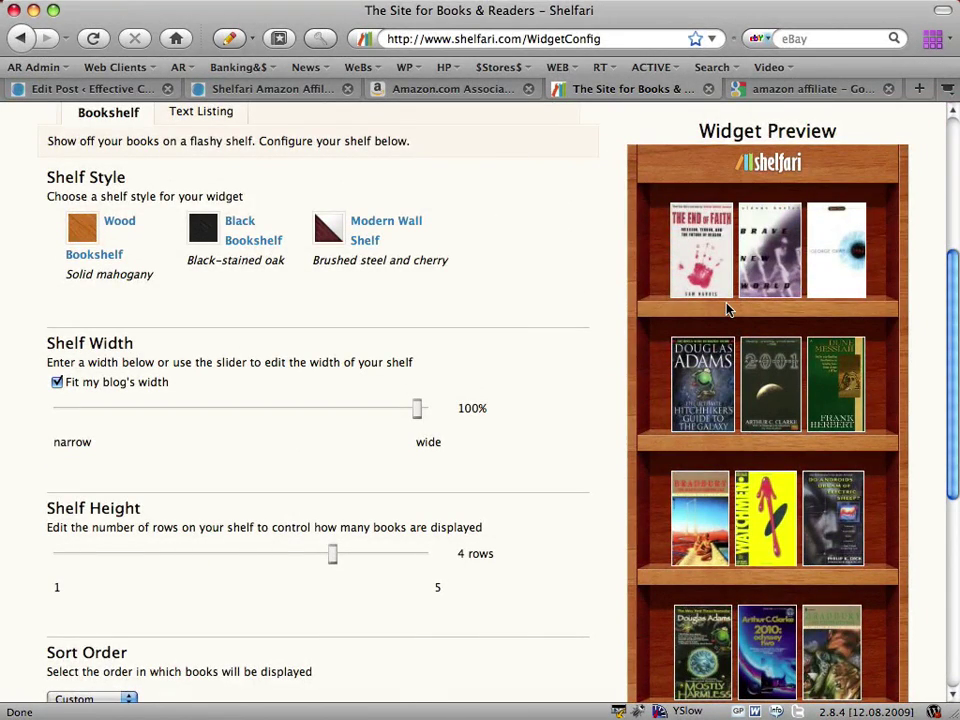
scroll(726, 310, "up", 5)
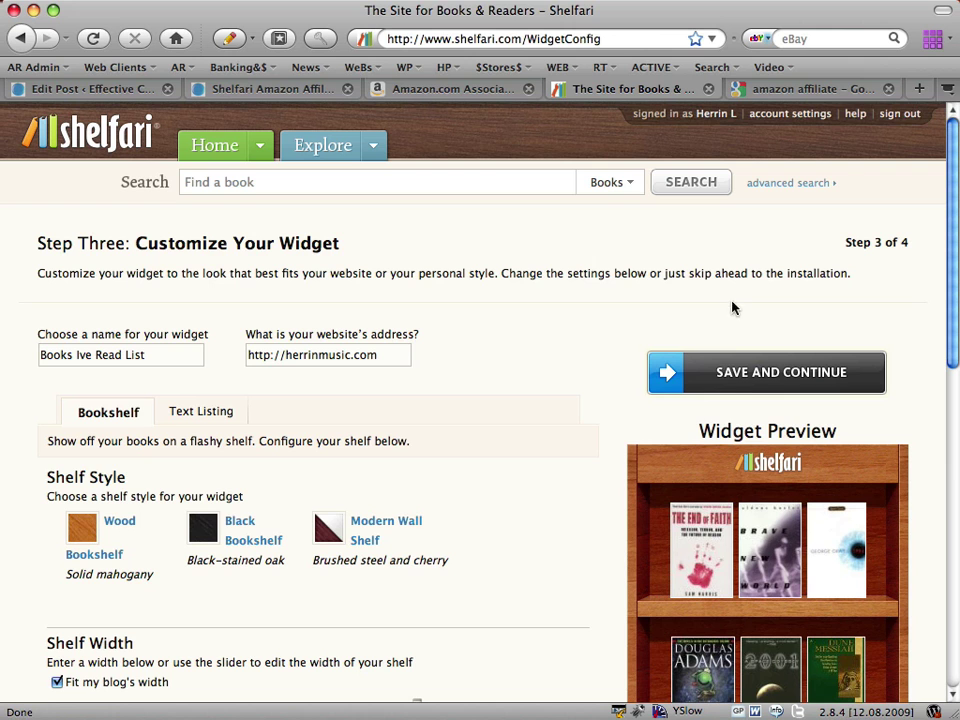
Step: Save the widget settings and select all the generated code on Step Four, Install on Your Site
left_click(750, 383)
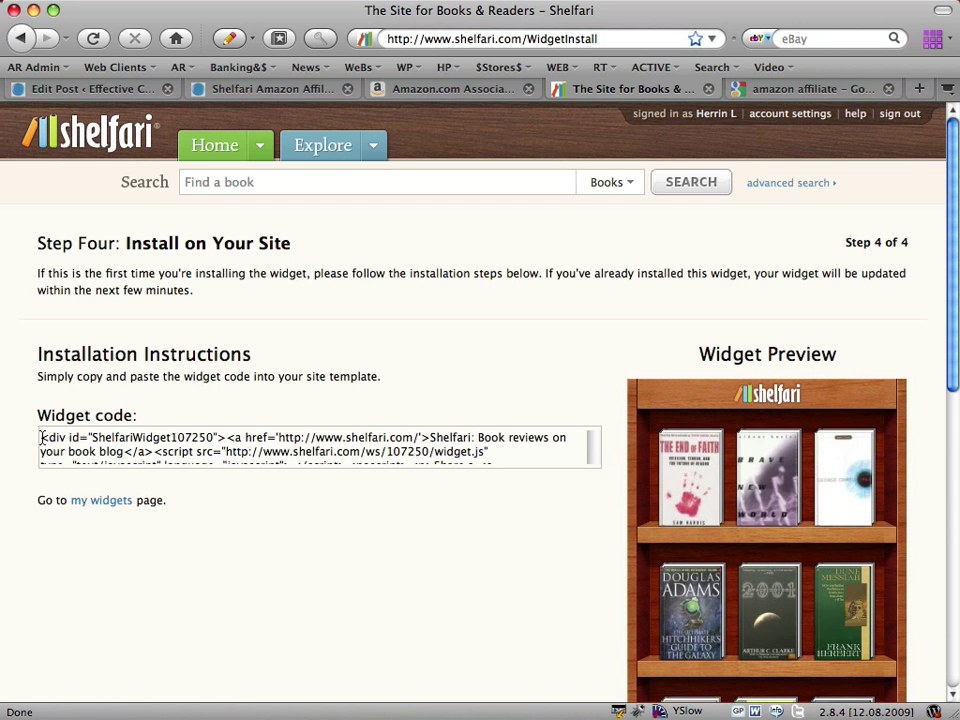
left_click_drag(41, 437, 206, 510)
key("super+c")
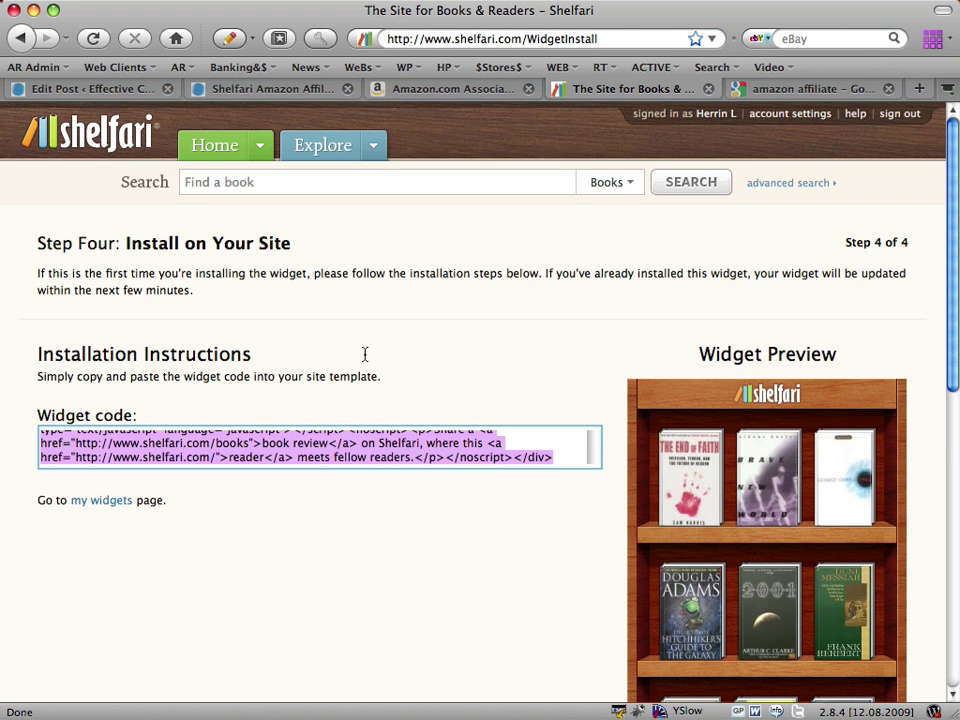
Step: Open the WordPress Edit Post tab and view the post's HTML source down to the widget code
left_click(104, 94)
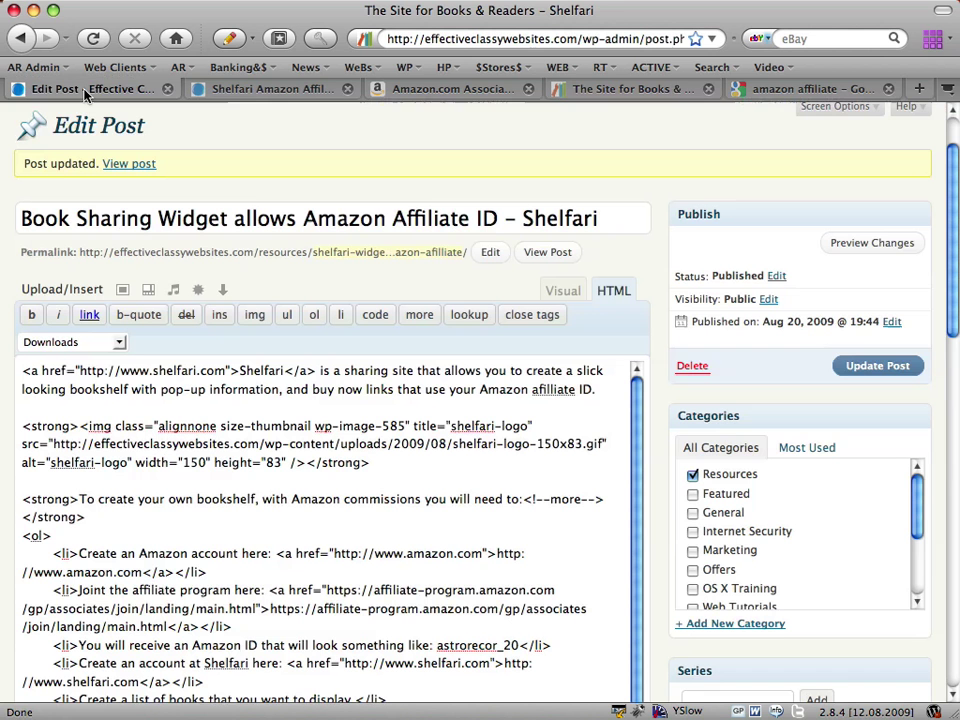
left_click(549, 293)
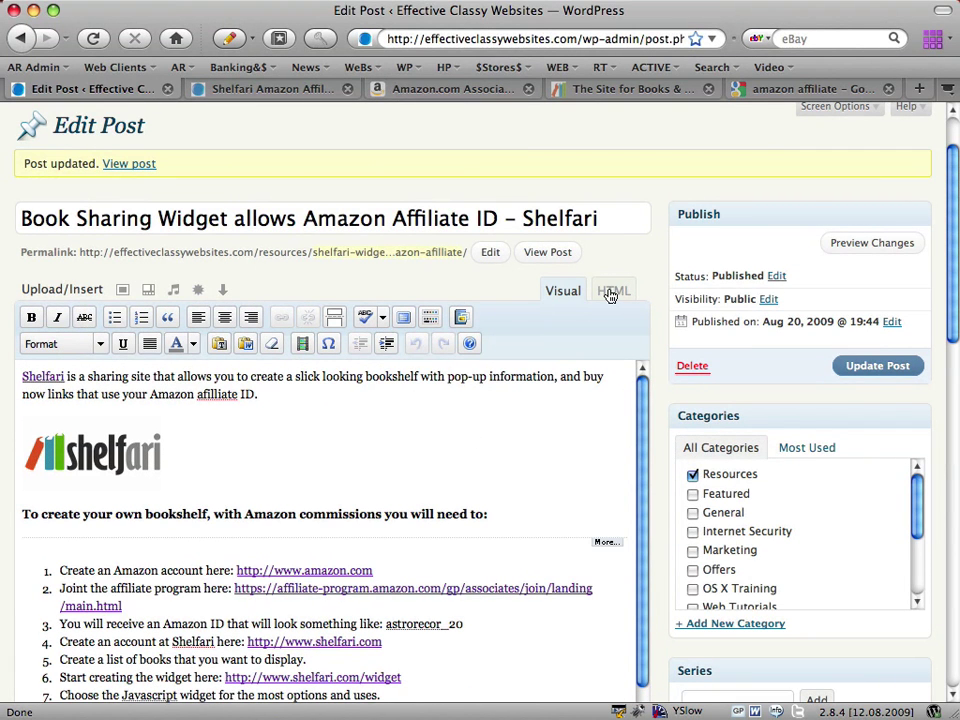
scroll(490, 520, "down", 3)
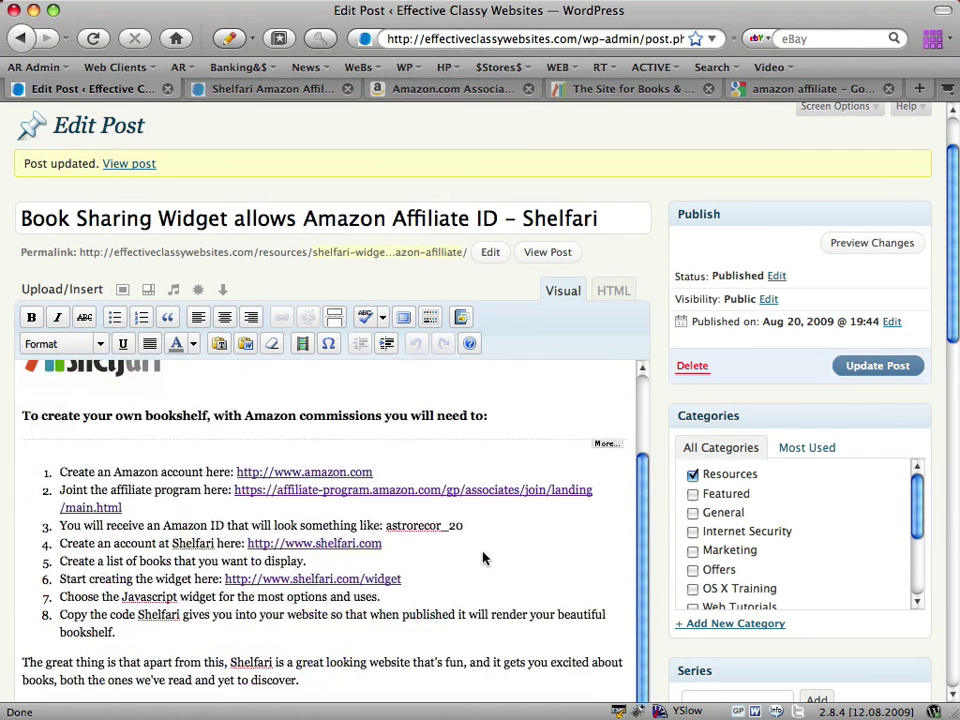
scroll(665, 540, "down", 3)
scroll(665, 549, "down", 3)
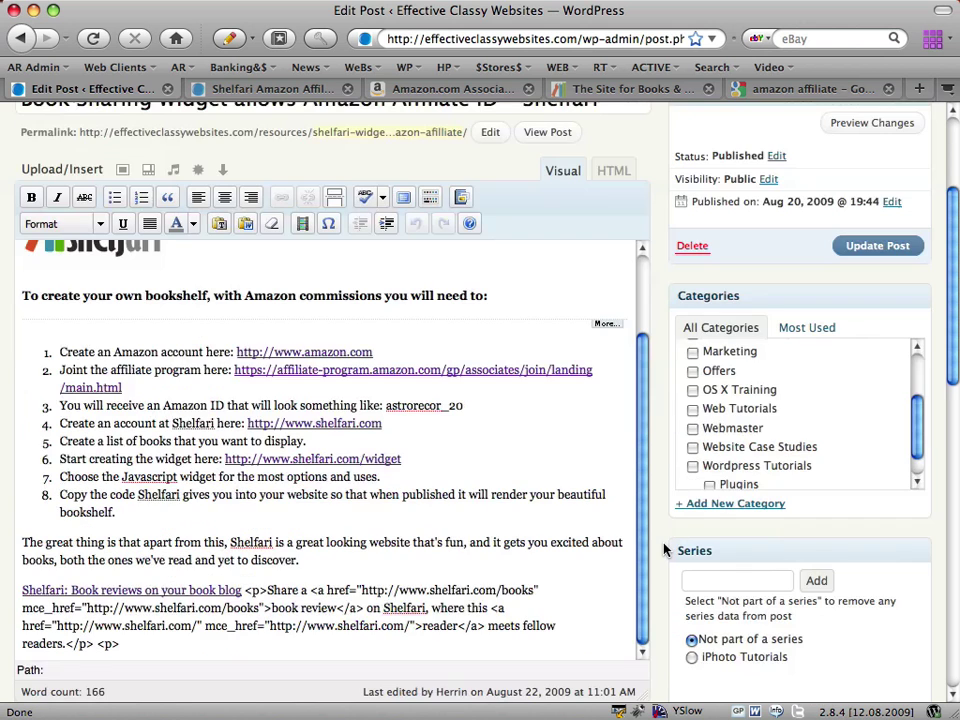
scroll(665, 549, "up", 3)
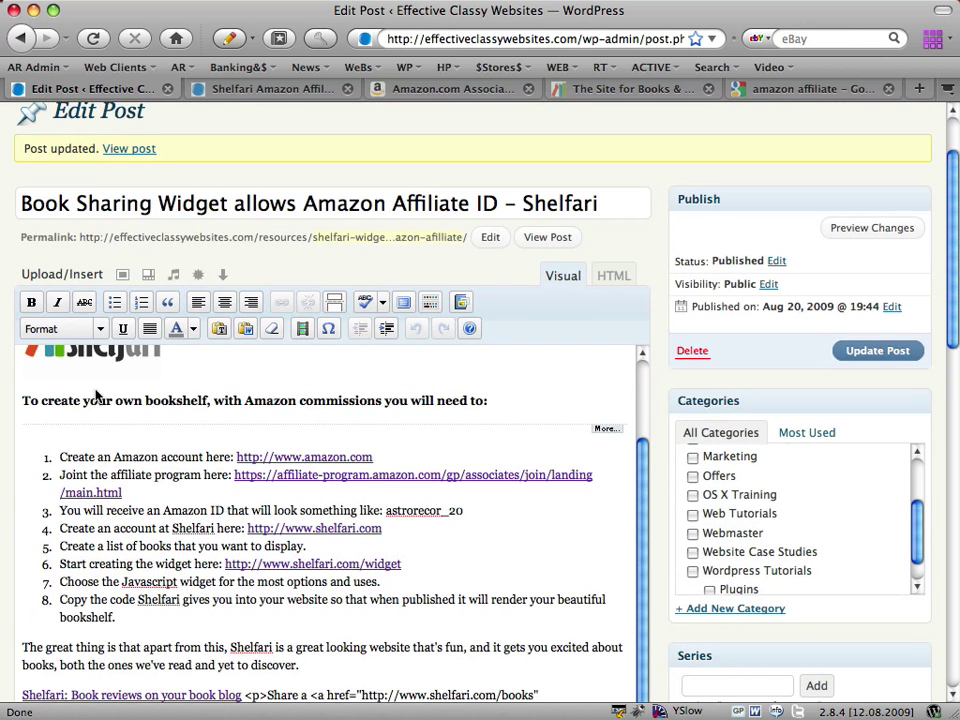
scroll(207, 526, "up", 3)
scroll(208, 524, "down", 3)
scroll(380, 487, "down", 2)
scroll(380, 487, "down", 2)
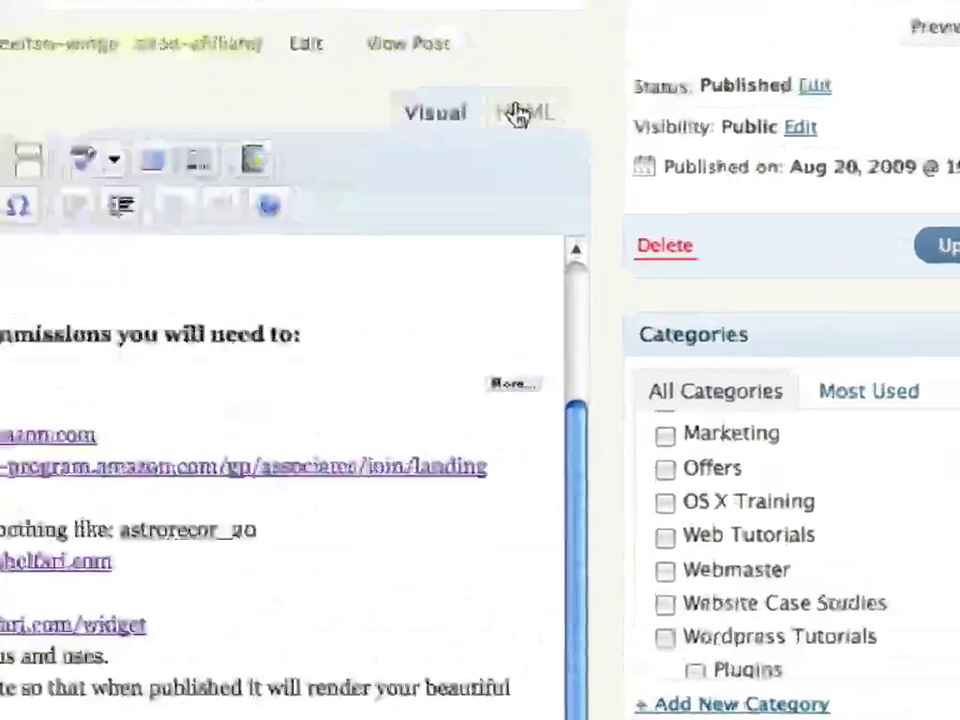
left_click(513, 110)
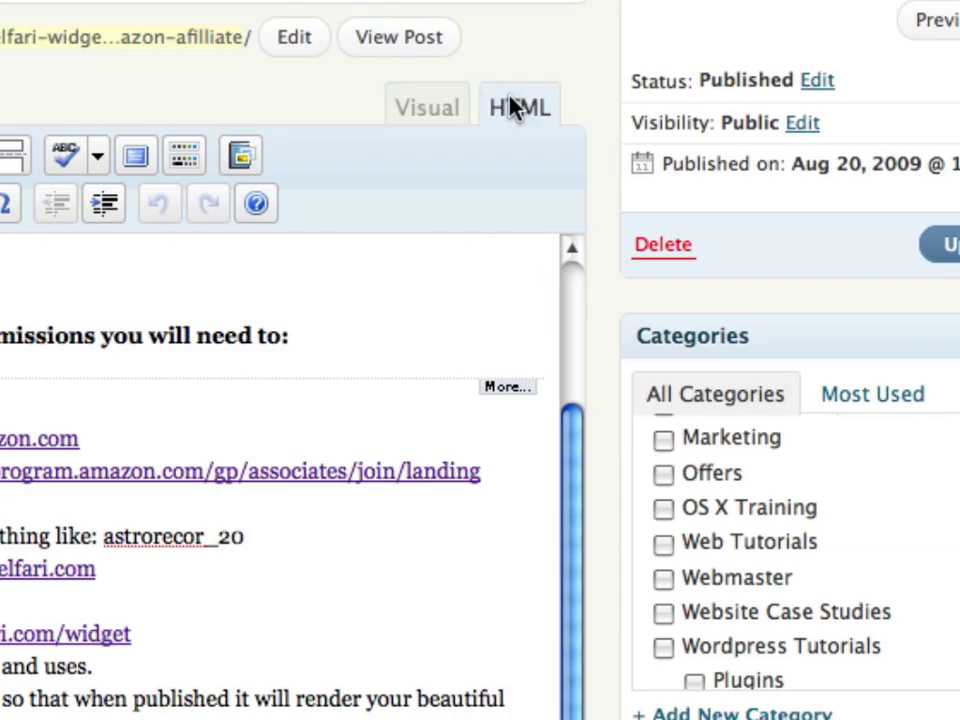
scroll(287, 383, "down", 5)
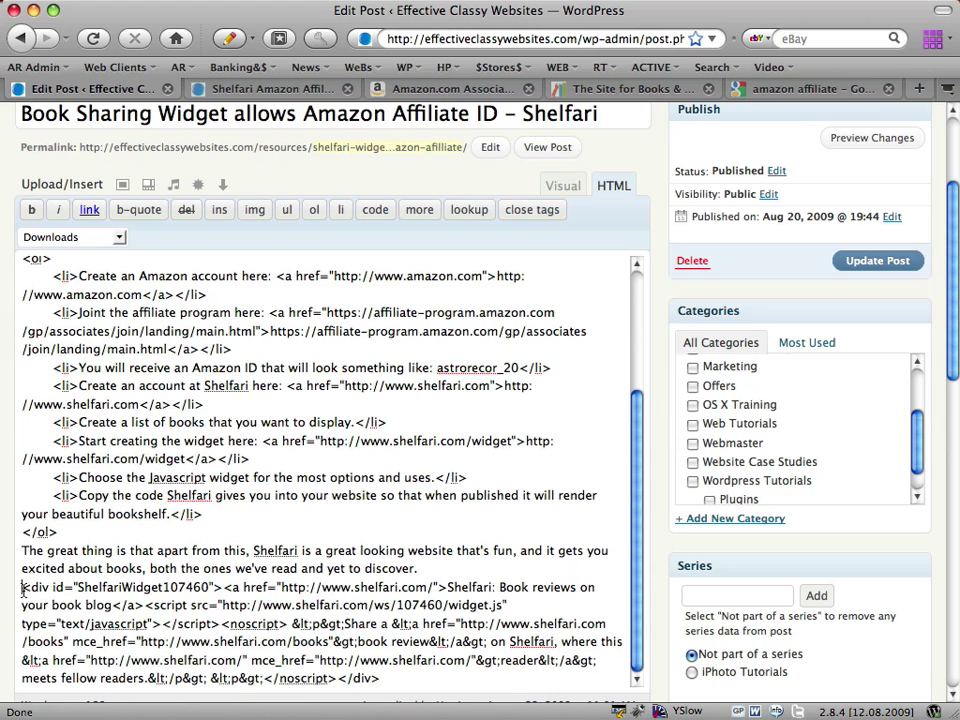
Step: Delete the old widget code at the post's end, paste the new ShelfariWidget107250 code, and update the post
left_click_drag(22, 590, 400, 679)
scroll(401, 627, "down", 1)
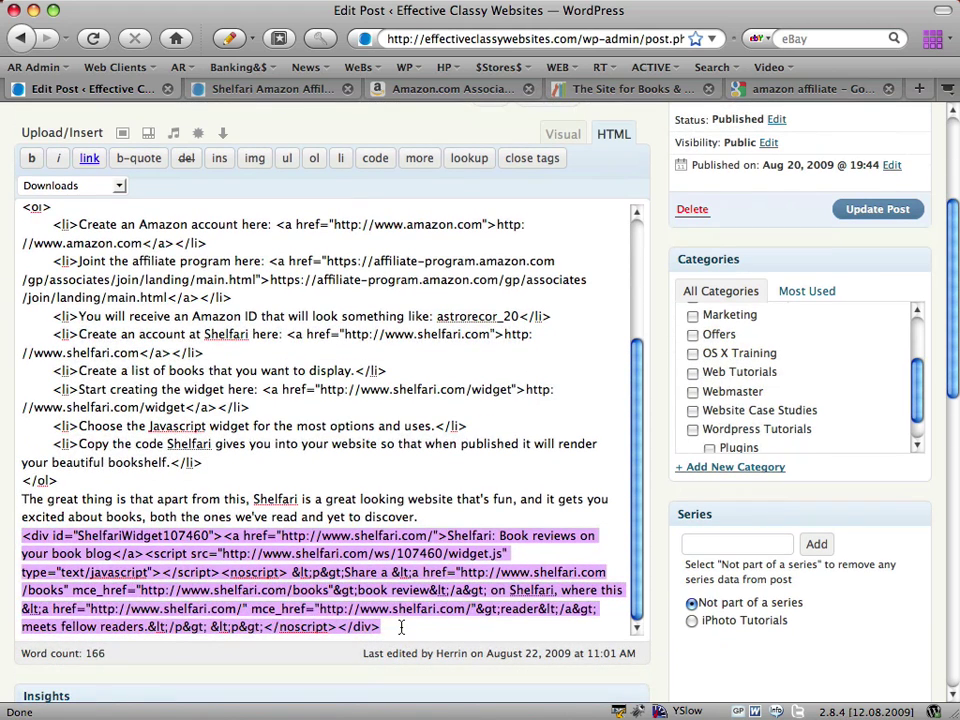
key("BackSpace")
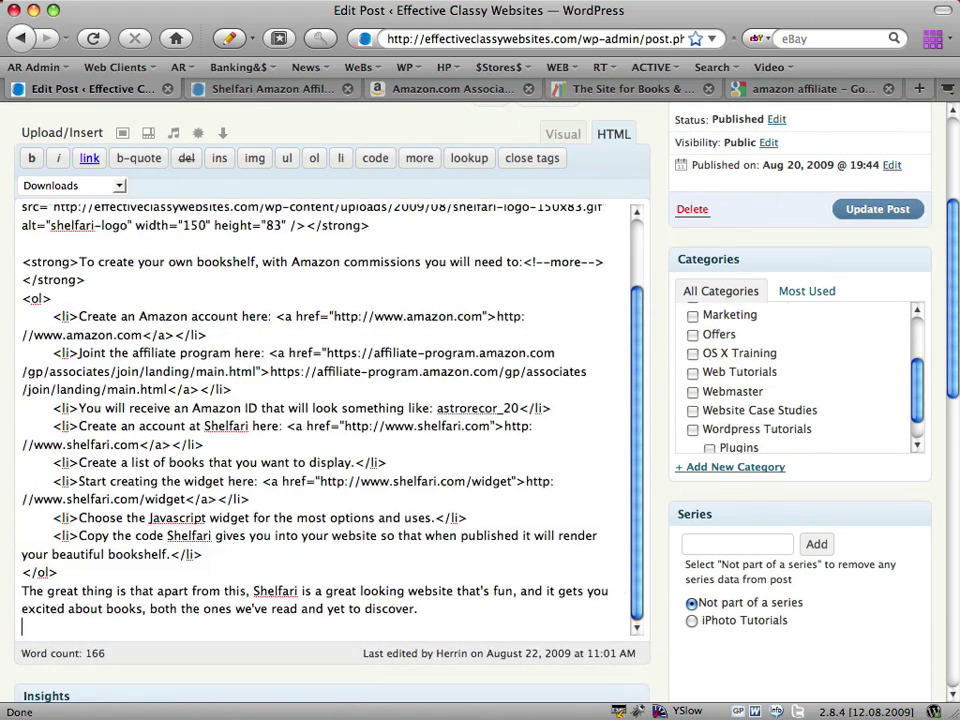
key("BackSpace")
key("Return")
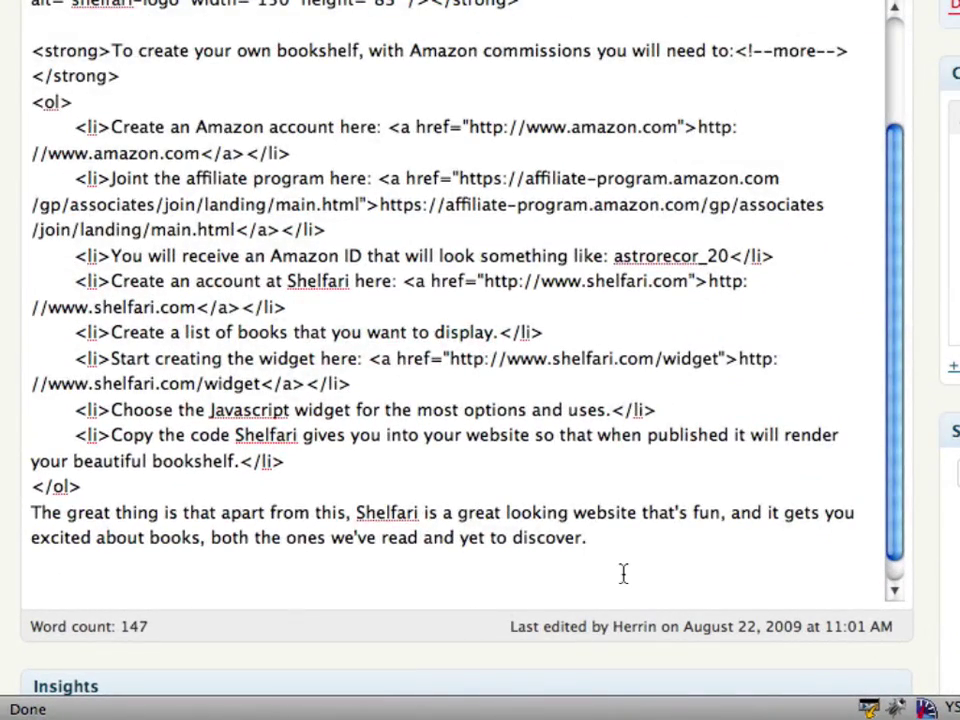
key("Return")
key("super+v")
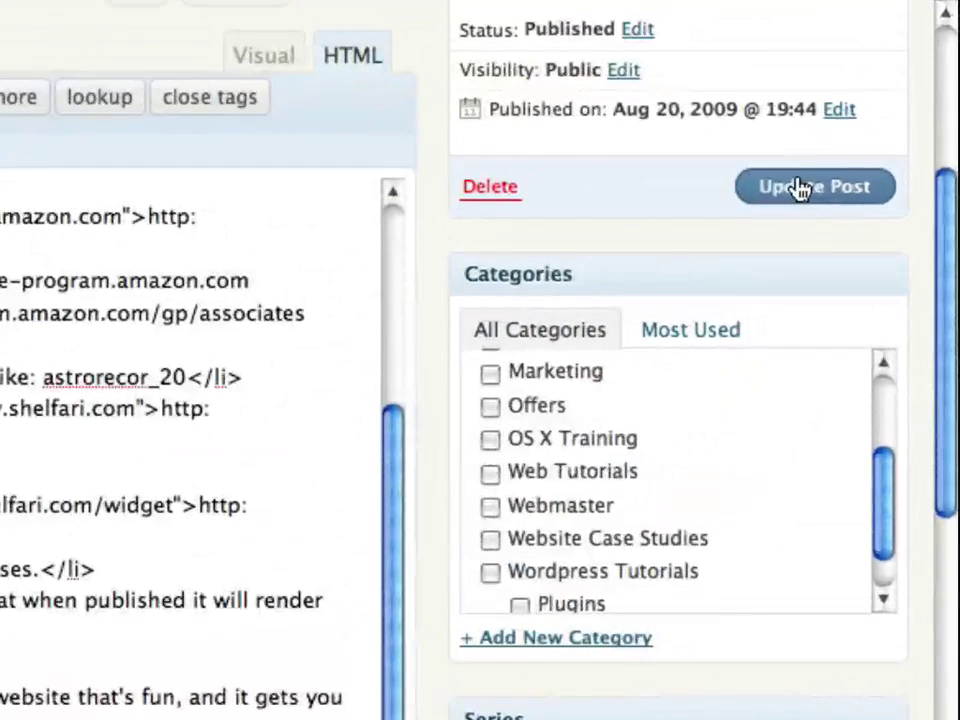
left_click(873, 211)
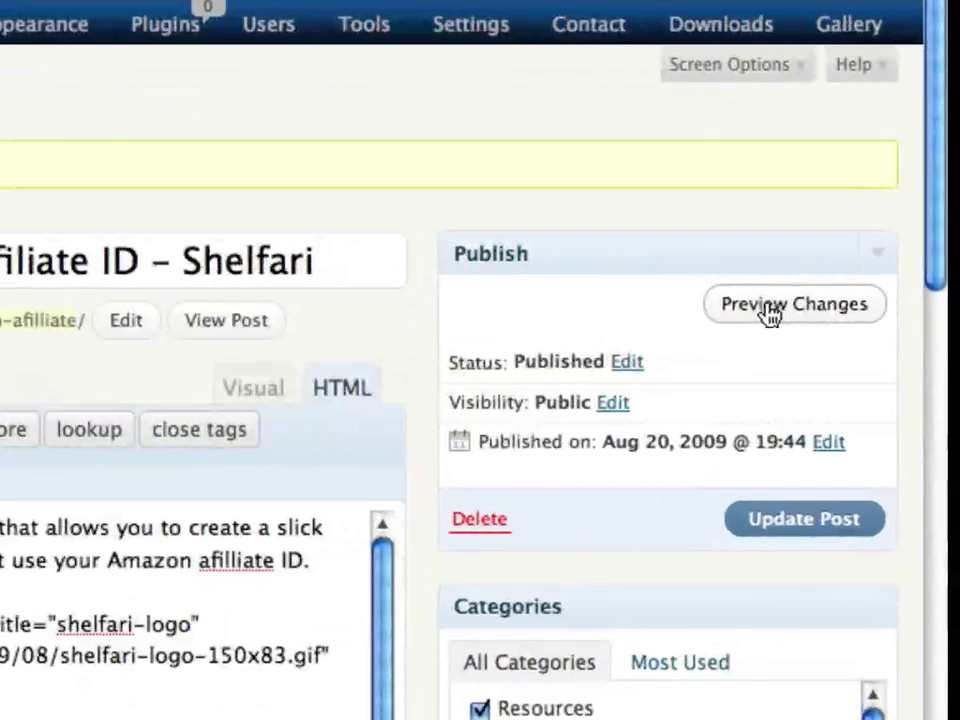
Step: Preview the updated post and bring up the Dune Messiah popup on the wooden bookshelf
left_click(770, 313)
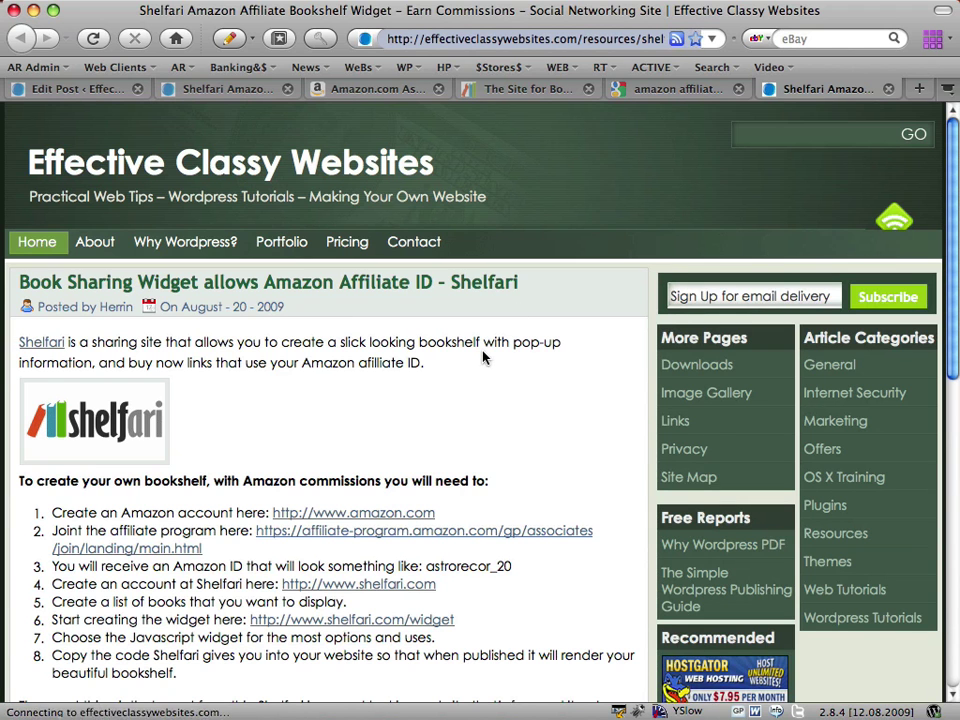
scroll(482, 357, "down", 6)
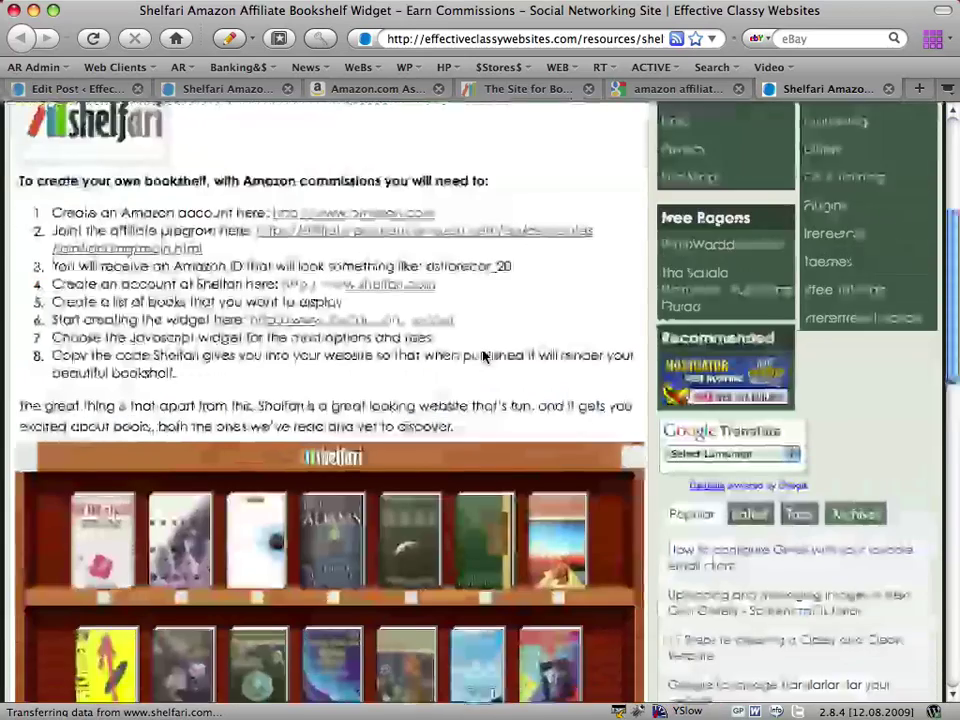
scroll(482, 357, "down", 4)
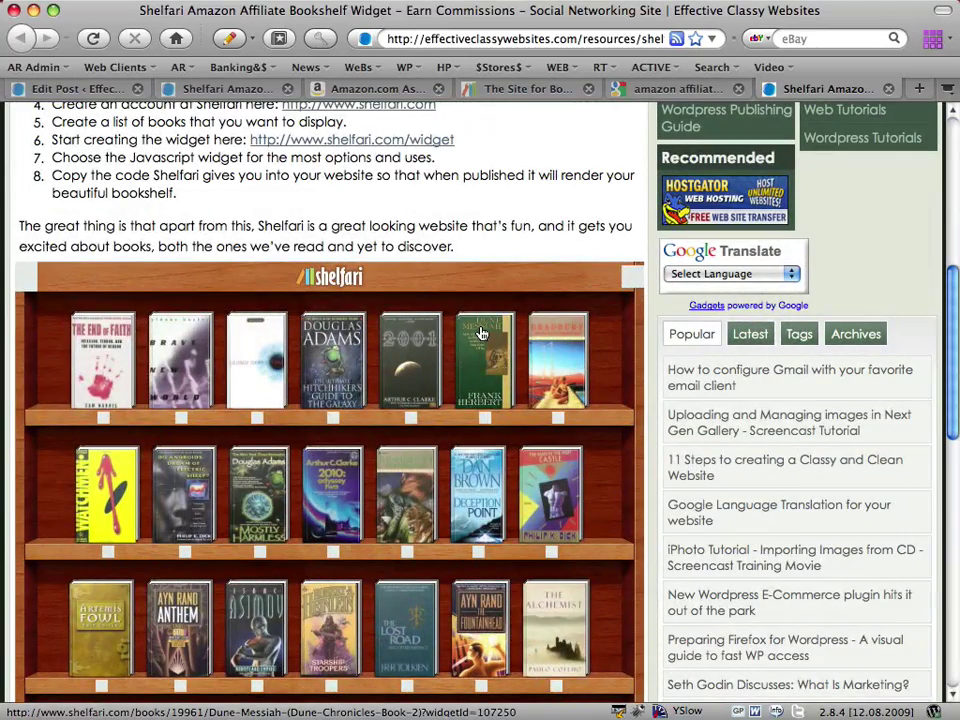
mouse_move(481, 334)
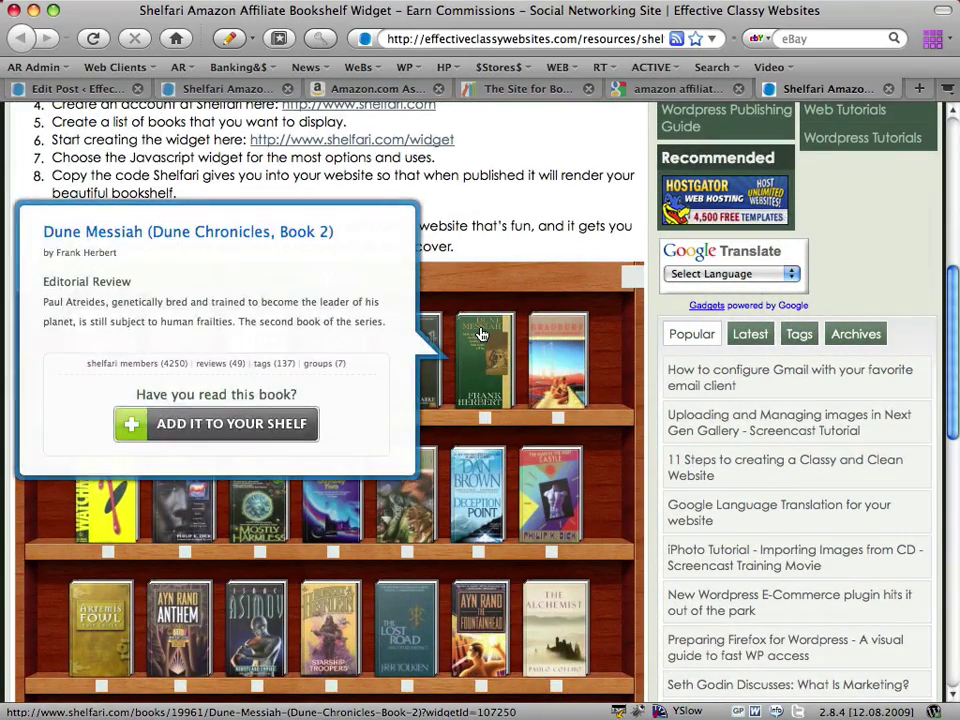